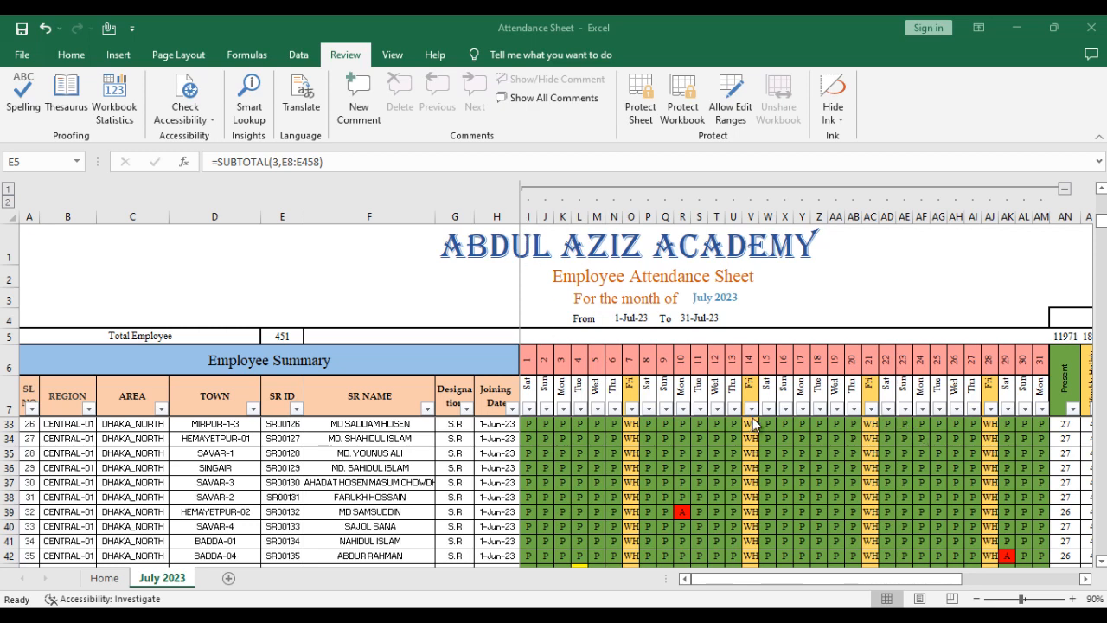
- Look over the July 2023 attendance sheet, from the employee detail columns to the date, Total Summary and Remarks columns
scroll(770, 413, "up", 2)
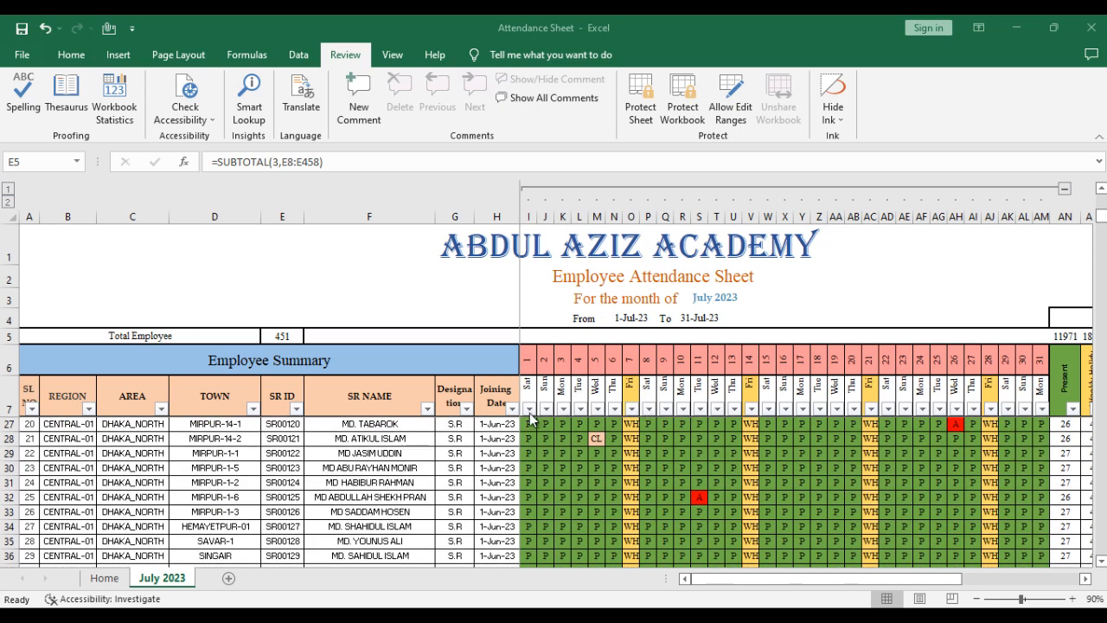
left_click(365, 395)
key("Down")
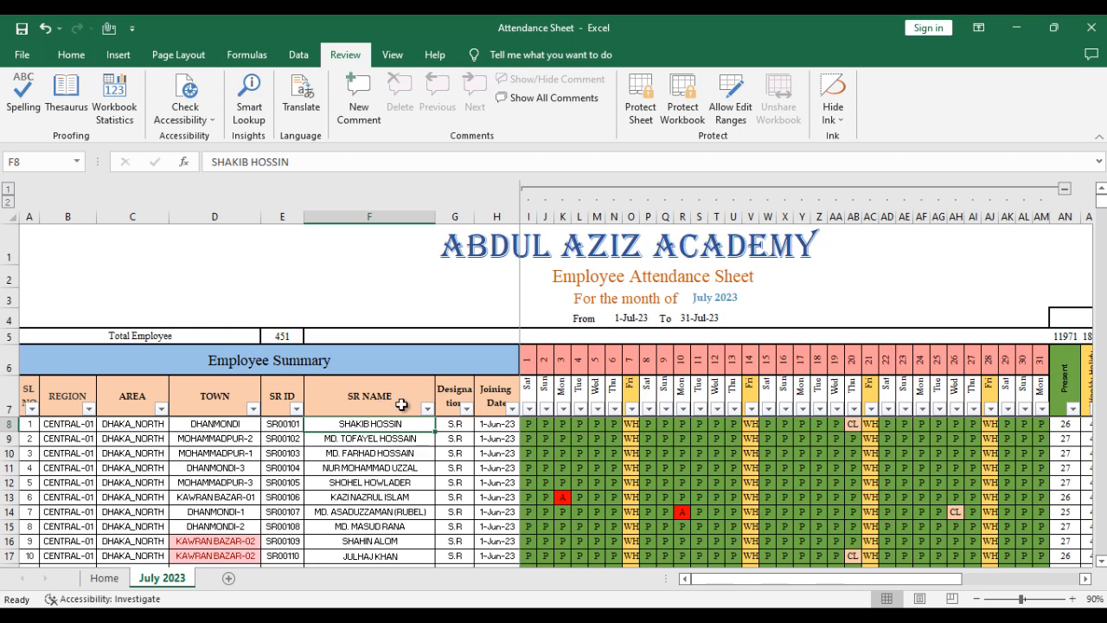
left_click(401, 405)
left_click(443, 439)
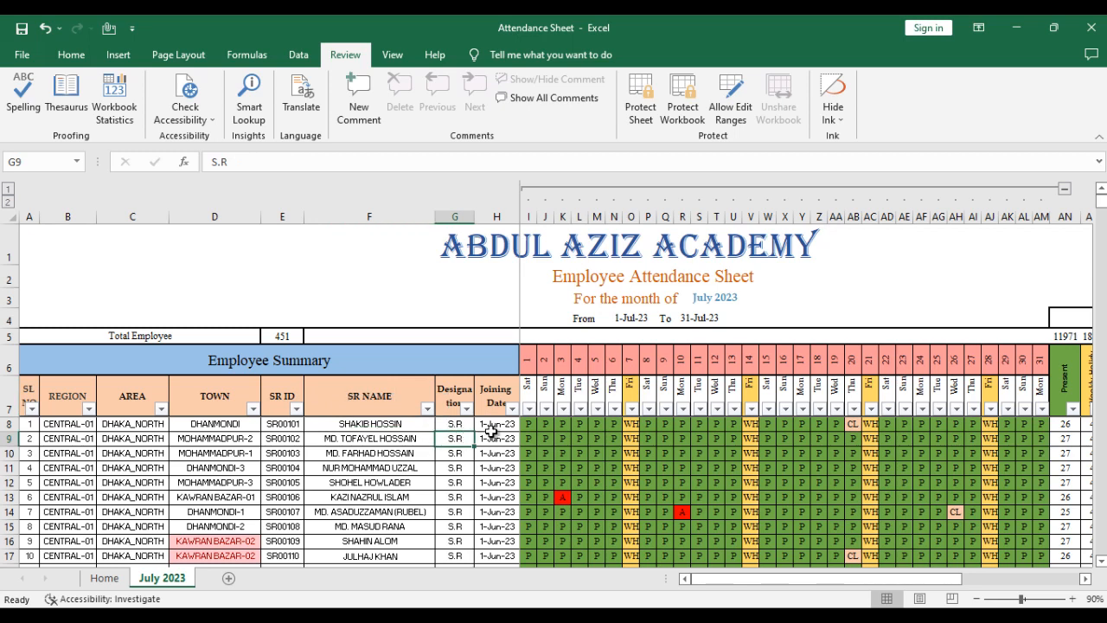
left_click(490, 427)
left_click_drag(897, 580, 1092, 454)
left_click(1049, 400)
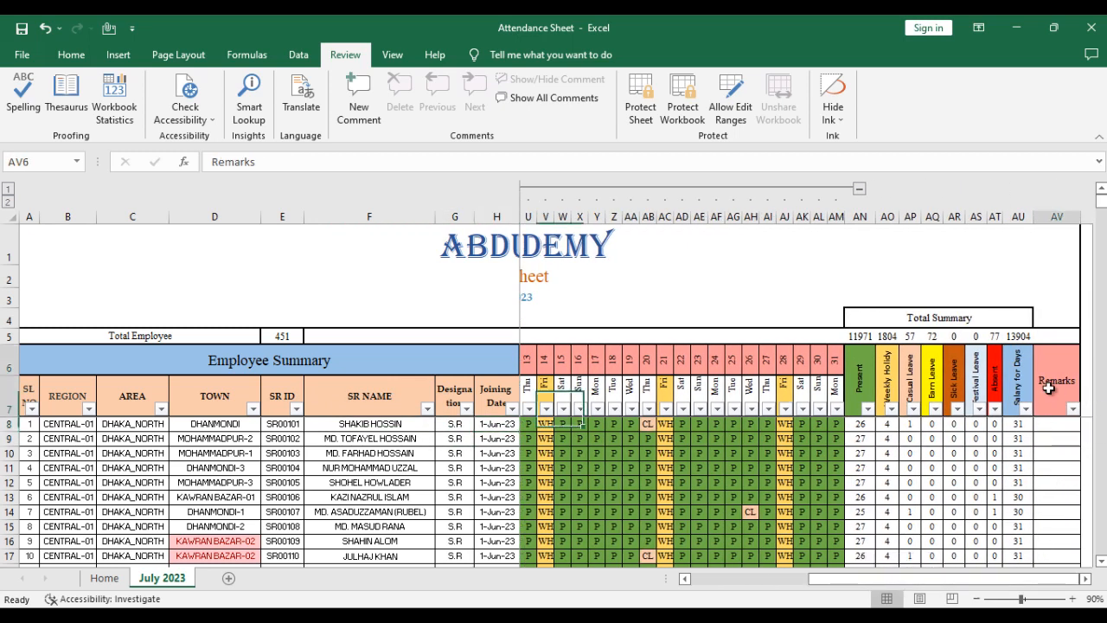
left_click(1054, 428)
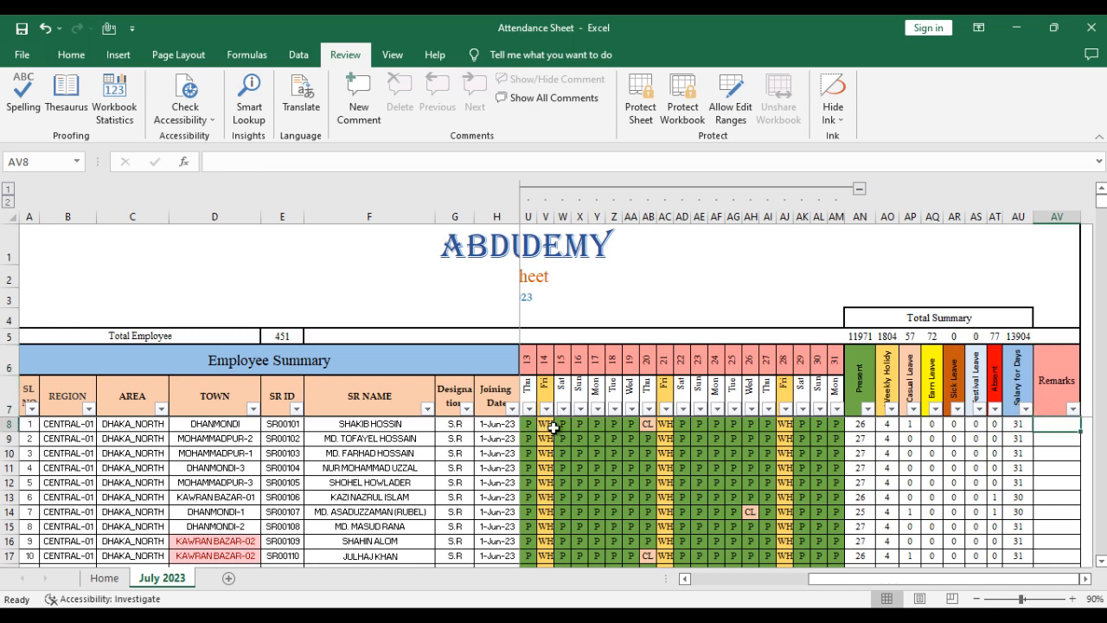
left_click(723, 404)
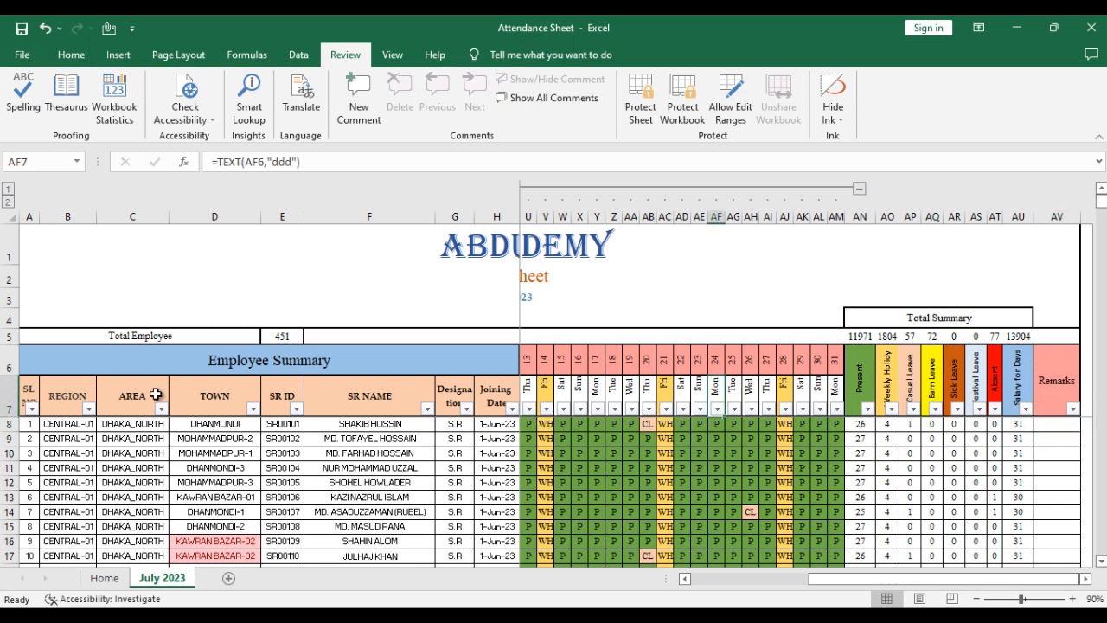
- Examine the serial number, Area, Town, SR ID and SR Name headings alongside the daily attendance entries
left_click(27, 392)
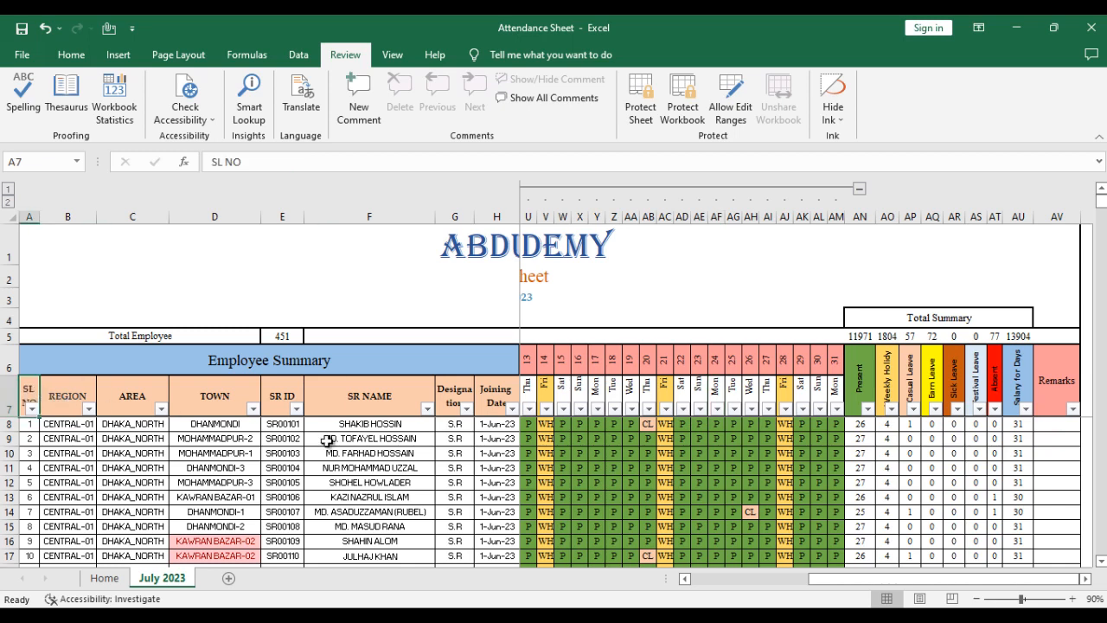
scroll(329, 440, "down", 1)
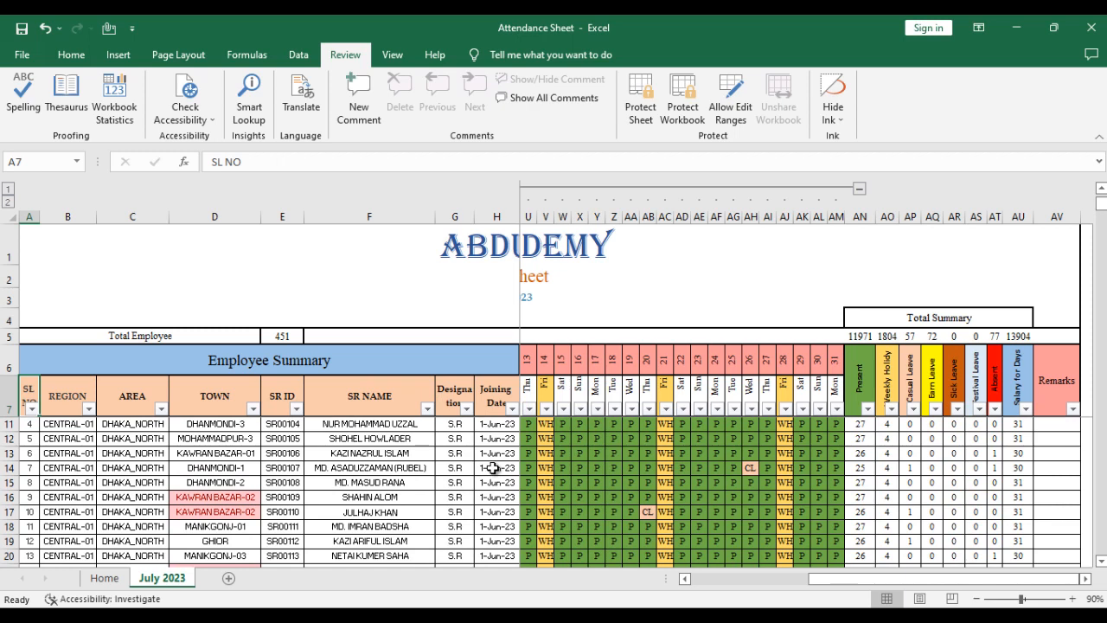
left_click(632, 425)
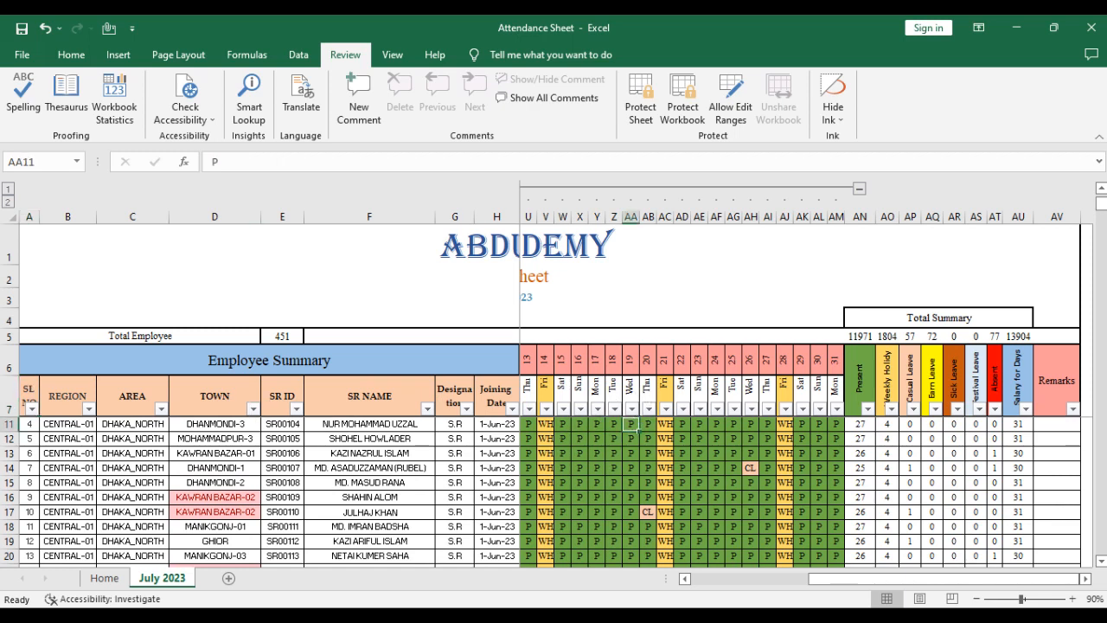
left_click_drag(811, 581, 608, 585)
left_click(363, 453)
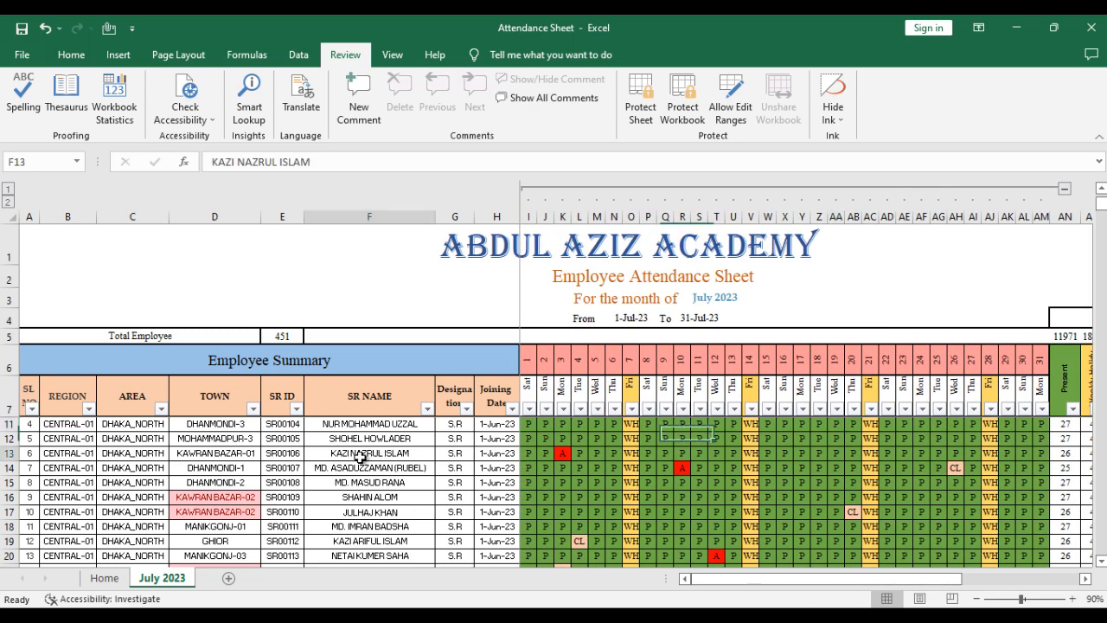
left_click(275, 407)
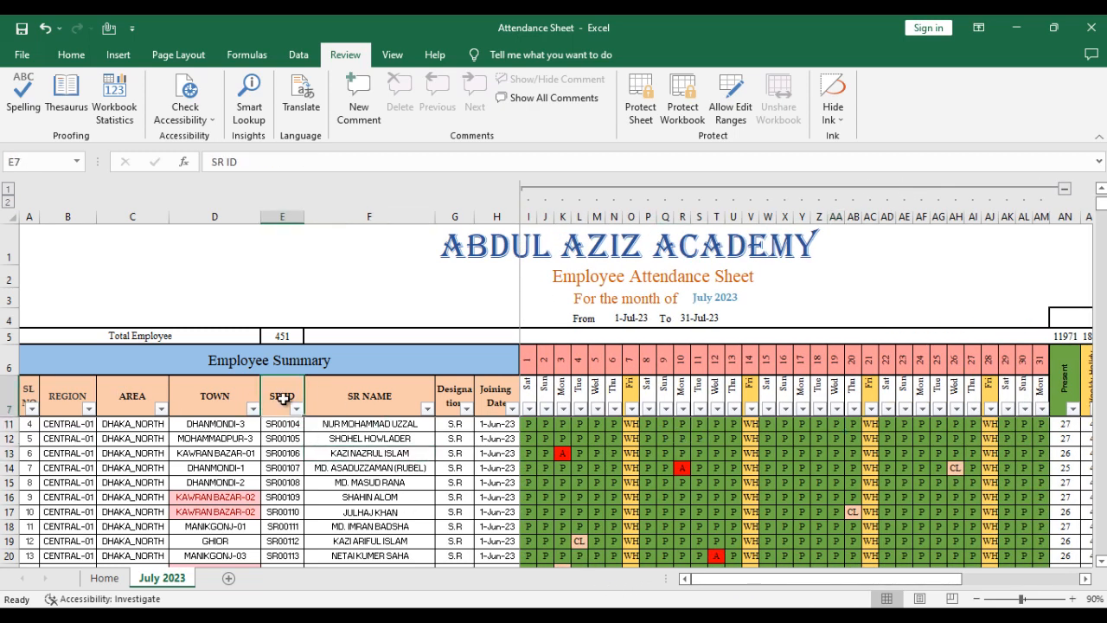
left_click(348, 400)
left_click(175, 397)
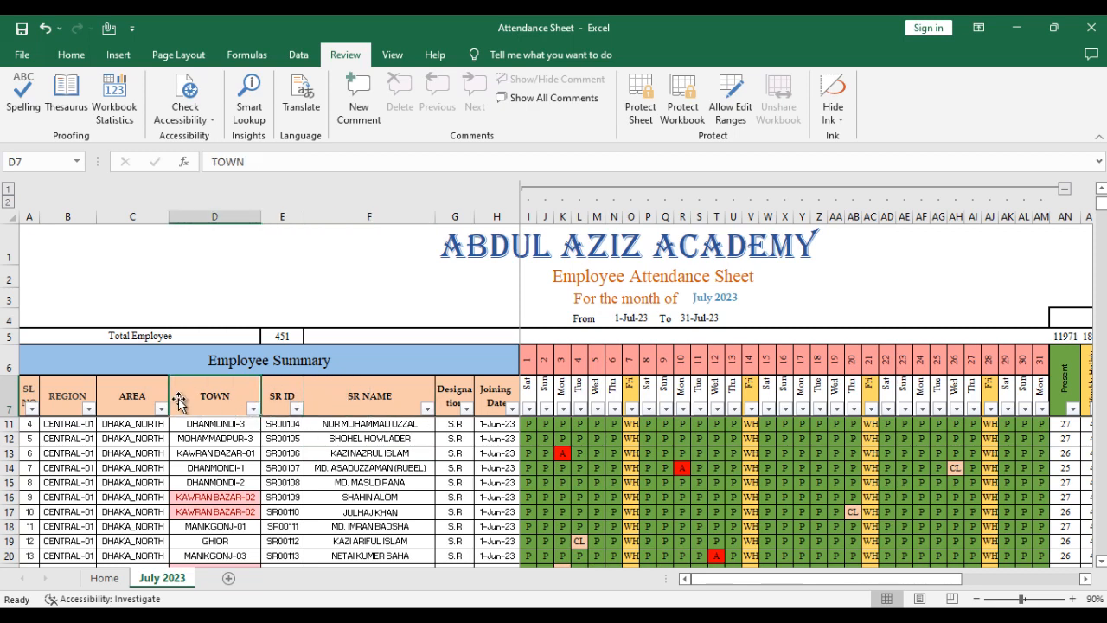
left_click(99, 413)
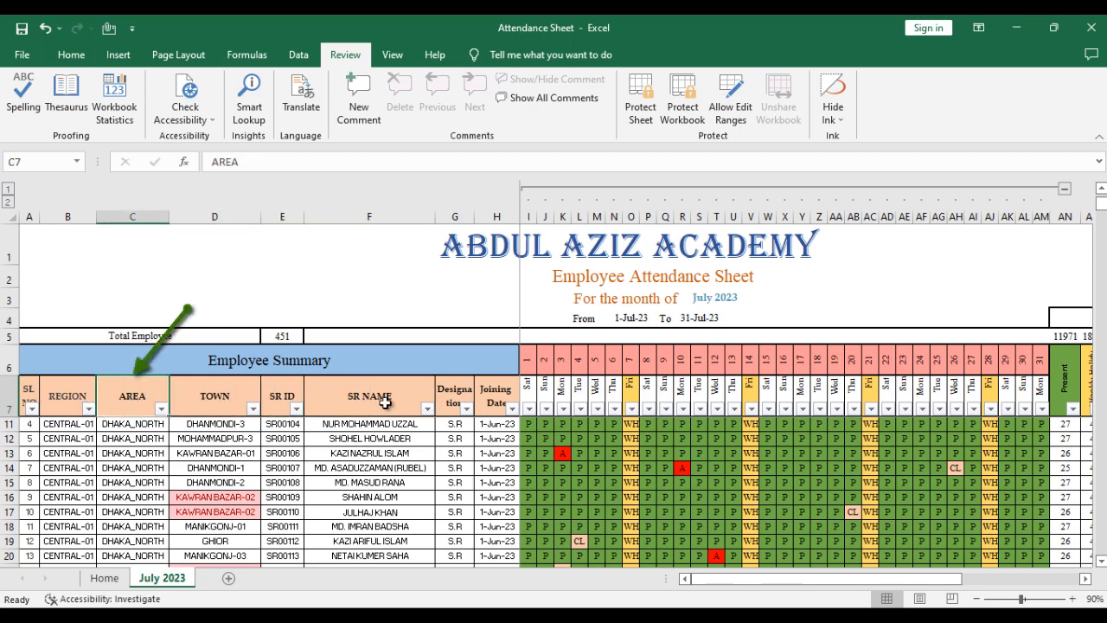
- View the areas available in the AREA column's filter list and close it without filtering
left_click(162, 412)
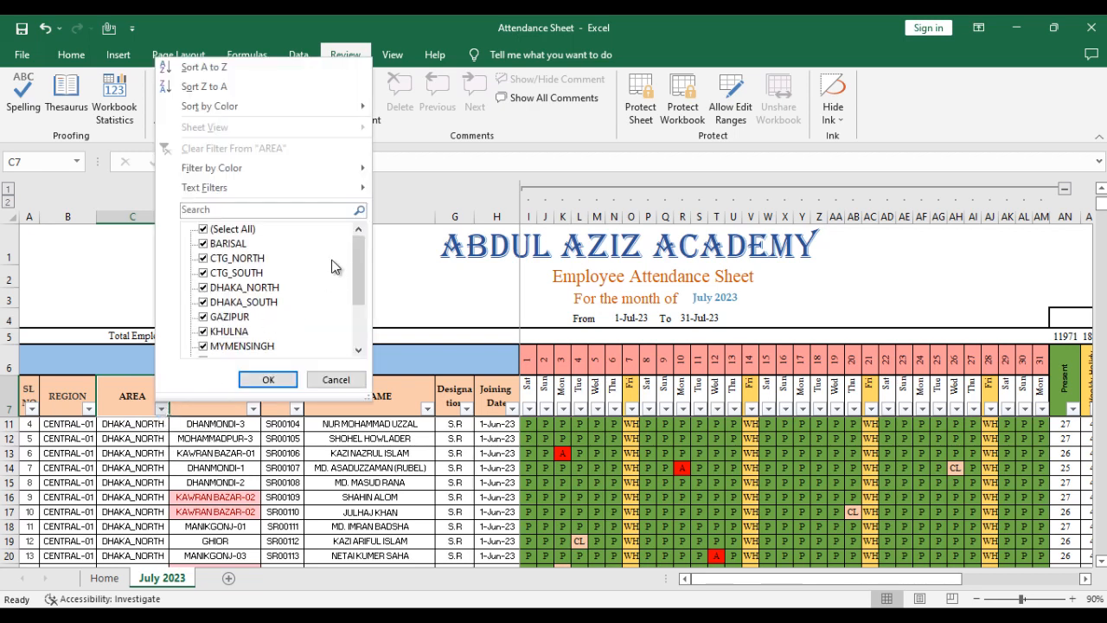
left_click_drag(360, 278, 357, 243)
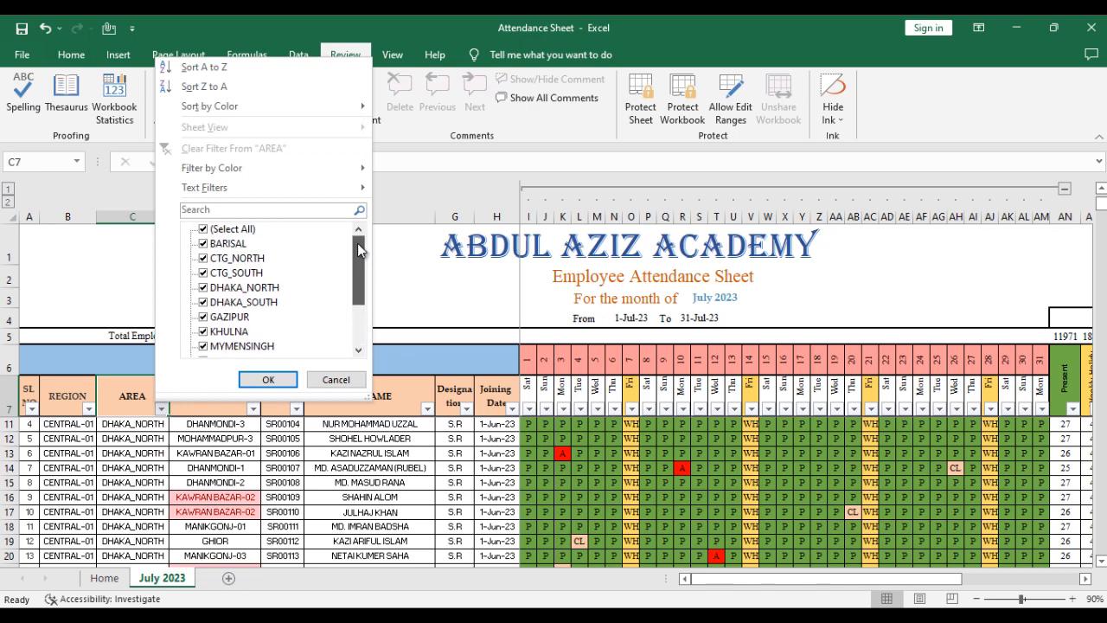
left_click(335, 381)
left_click(308, 456)
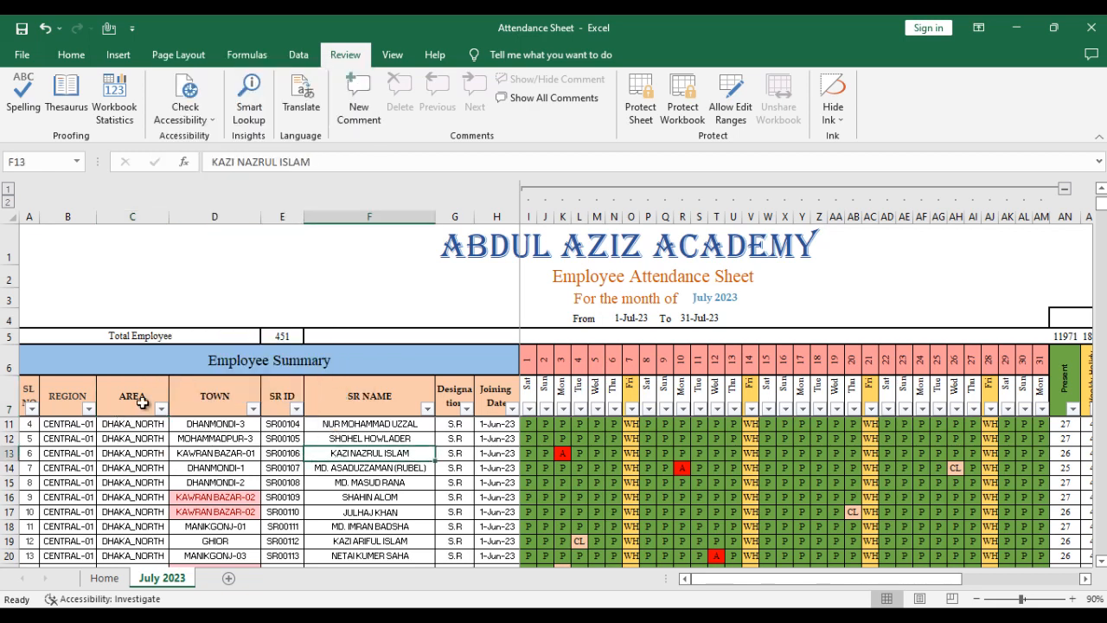
- Compare the Area, Town, SR ID and SR Name columns of the employee rows with the monthly summary columns
left_click(143, 403)
left_click(218, 424)
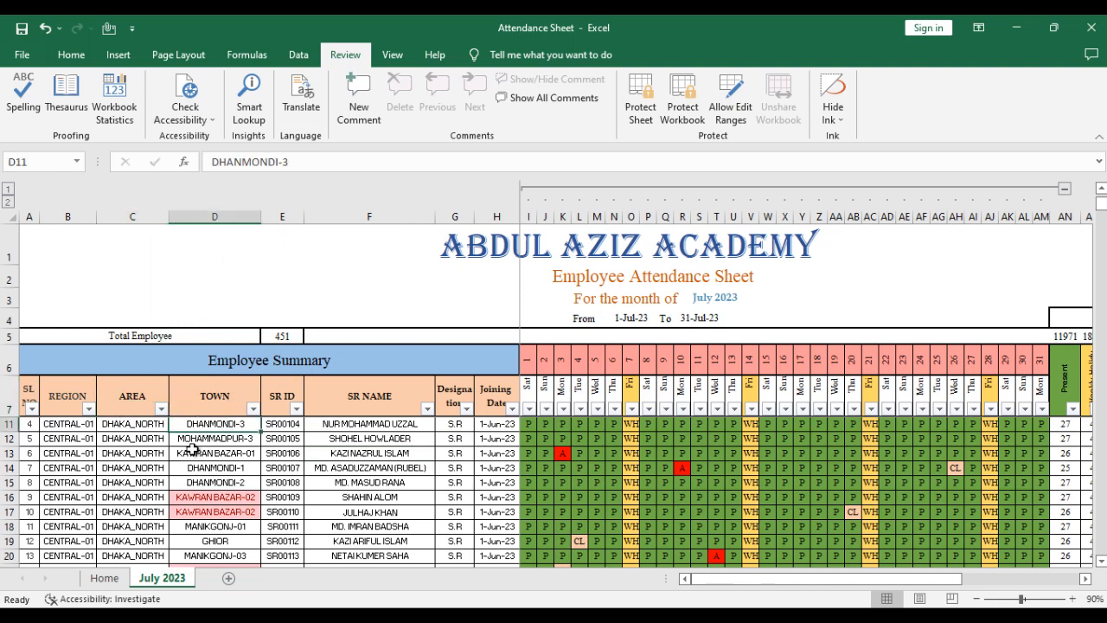
left_click(123, 401)
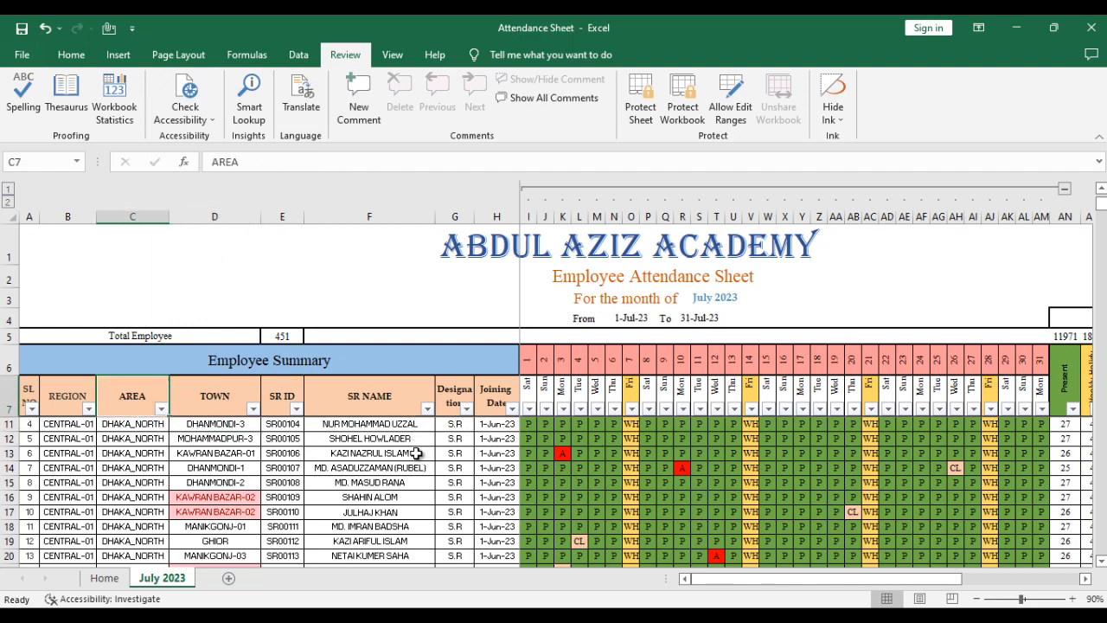
left_click(316, 424)
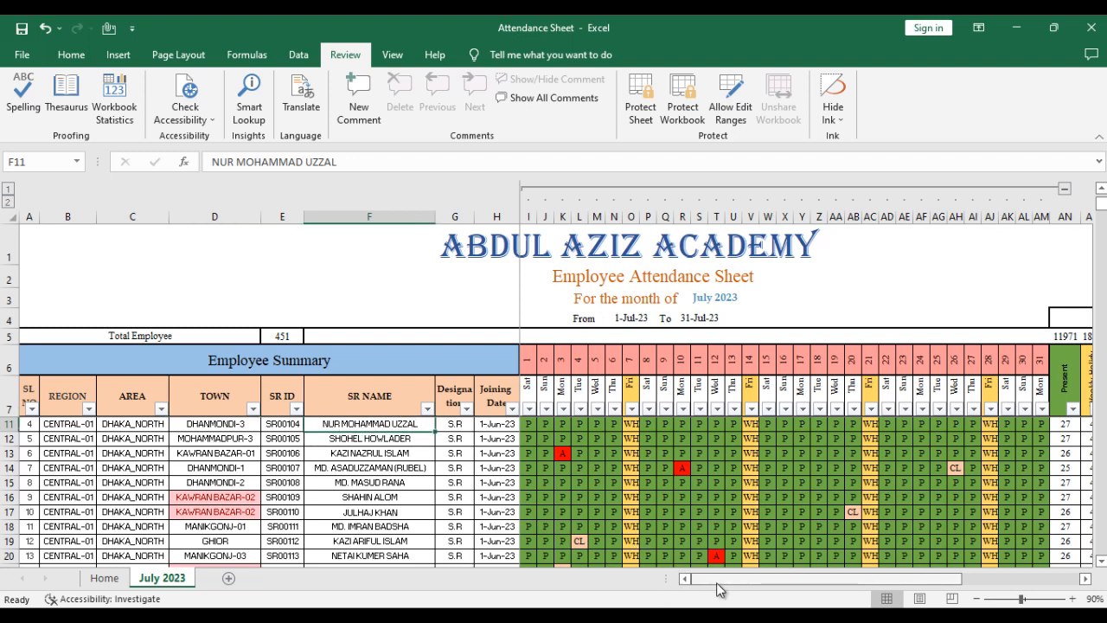
left_click_drag(717, 580, 748, 581)
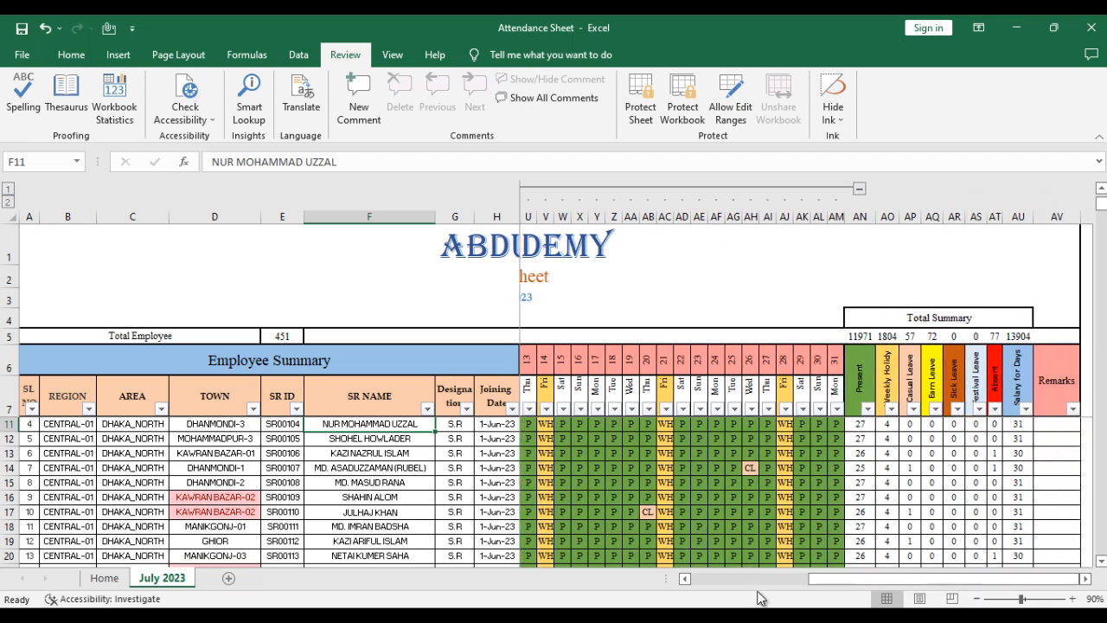
left_click(282, 452)
- Check the AREA column's filter options again, leaving the employee list unfiltered
left_click(117, 400)
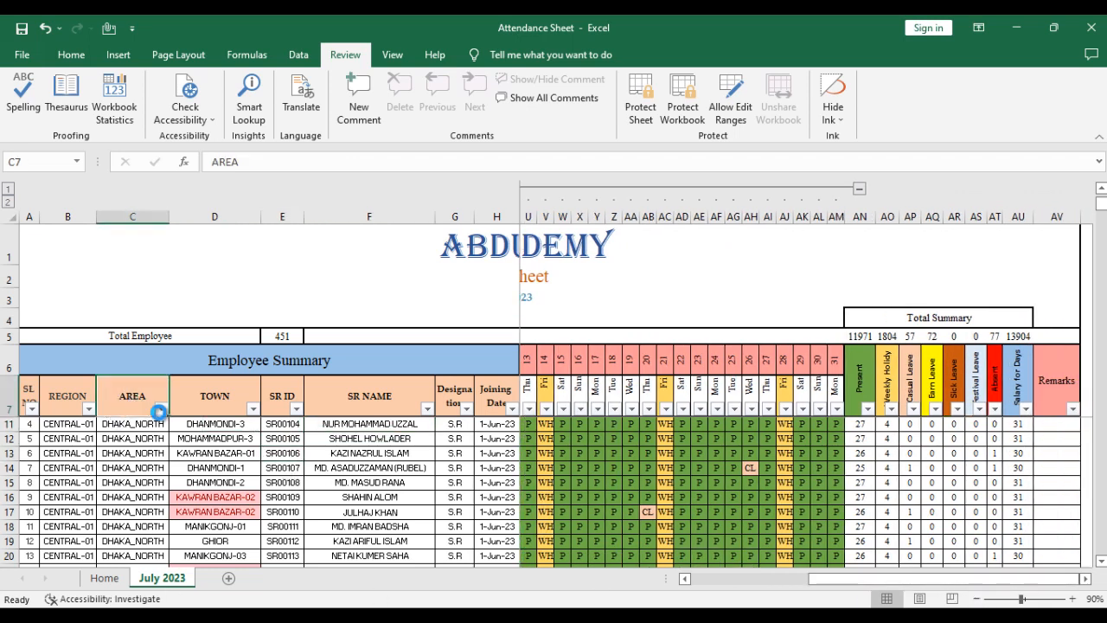
left_click(160, 408)
left_click(161, 443)
left_click(308, 439)
left_click(124, 397)
left_click(161, 409)
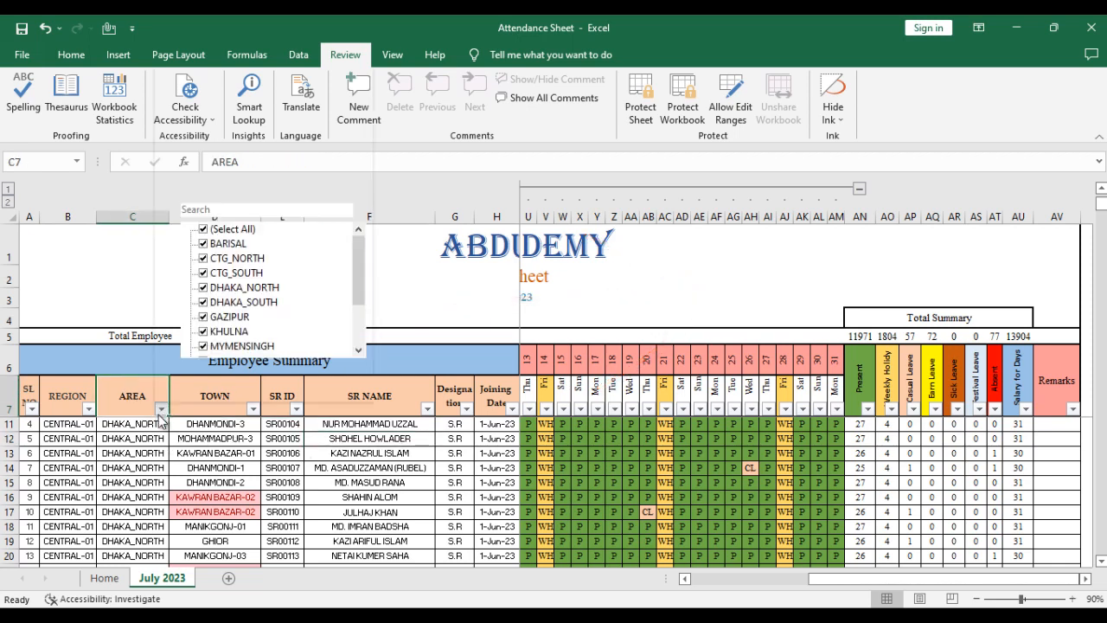
key("Escape")
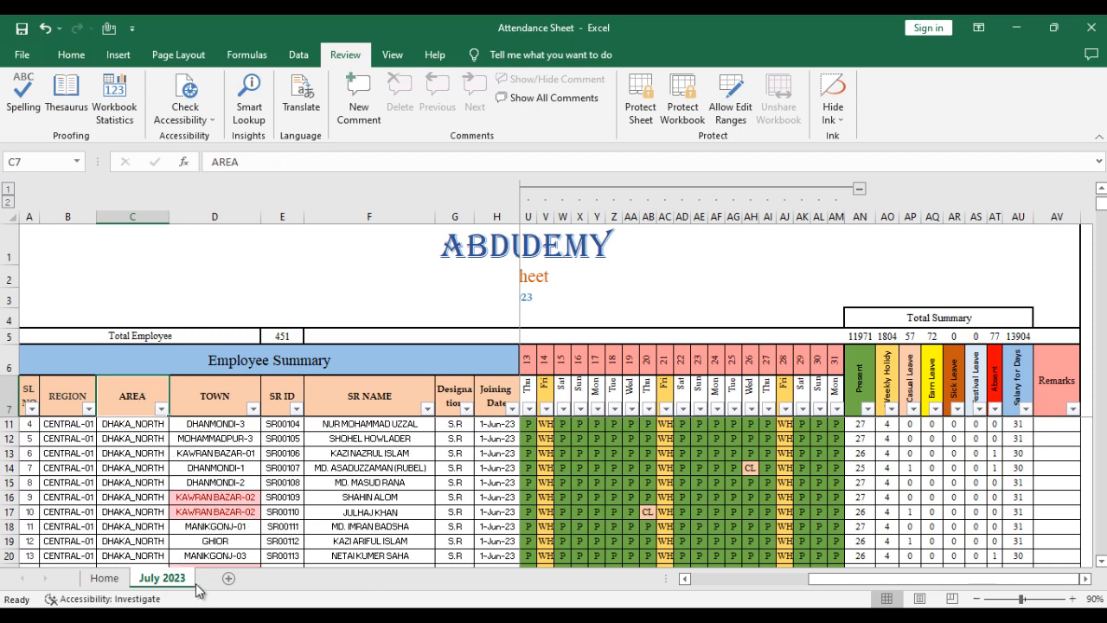
- Hide the Home sheet
left_click(121, 580)
right_click(123, 582)
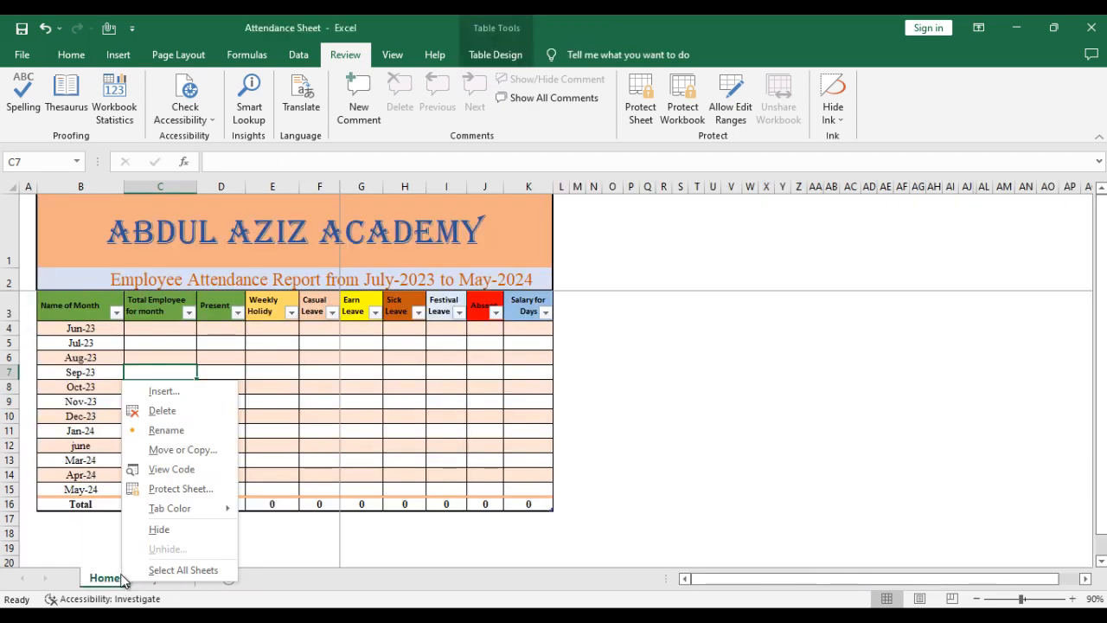
left_click(159, 528)
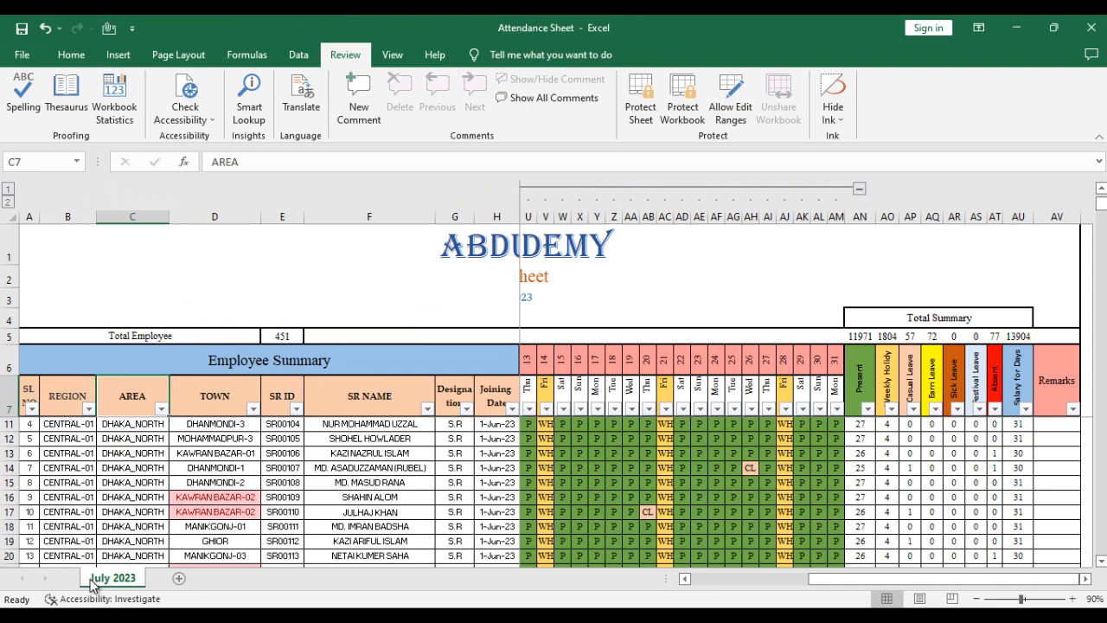
- Unhide the Home sheet and return to the July 2023 sheet
right_click(93, 584)
left_click(128, 545)
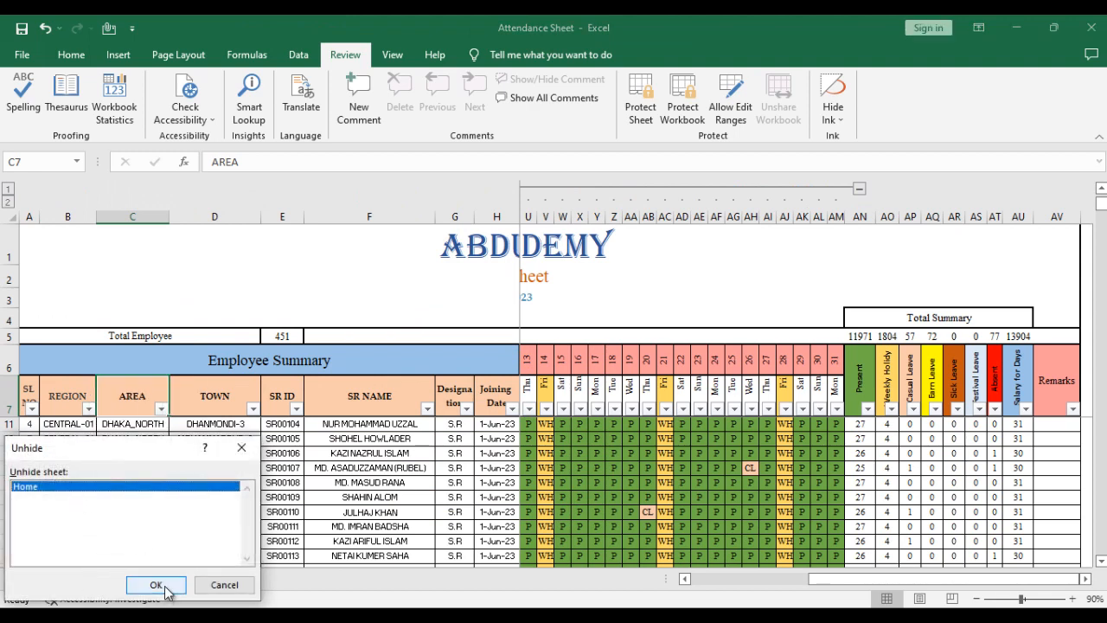
left_click(164, 588)
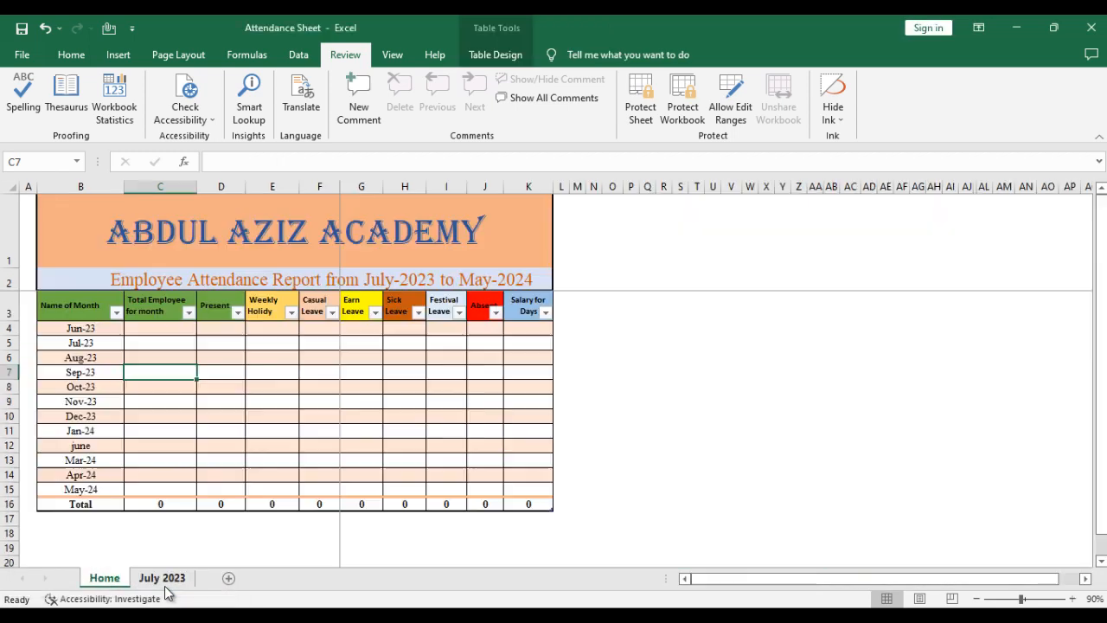
left_click(164, 580)
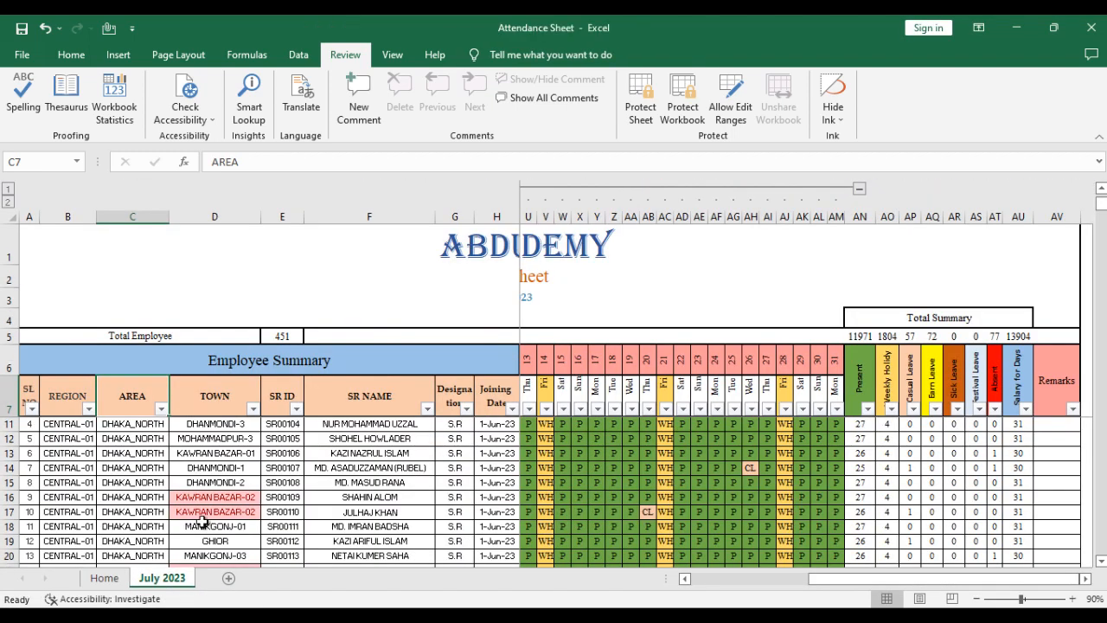
- Examine the Town and Area columns and the Remarks column beside the monthly summary for the listed employees
left_click(214, 468)
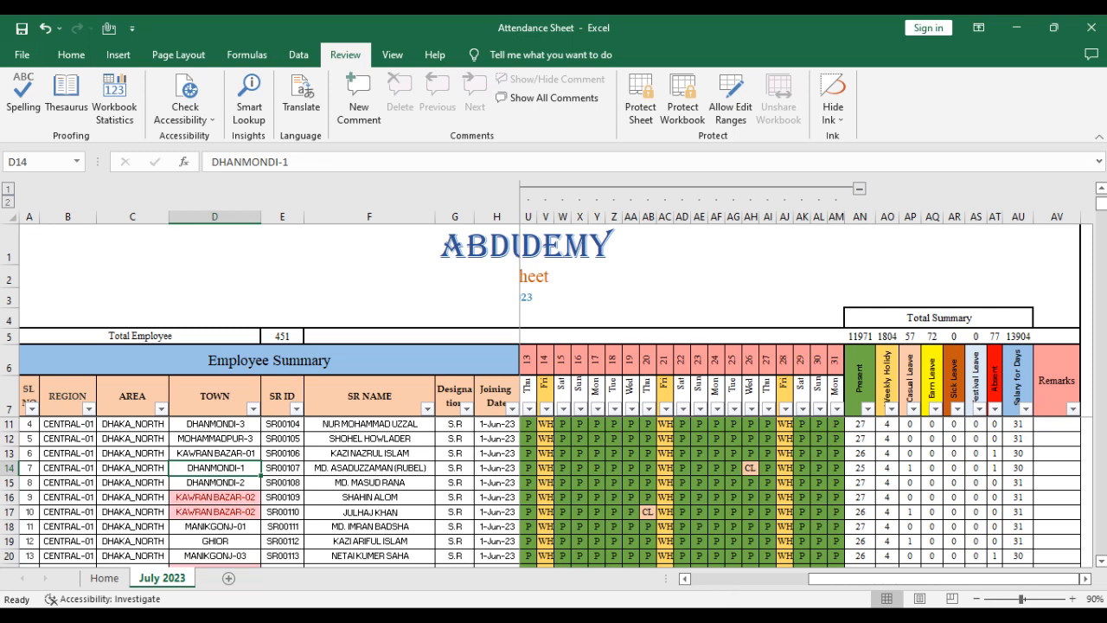
left_click_drag(850, 588, 989, 597)
left_click(232, 396)
left_click(125, 395)
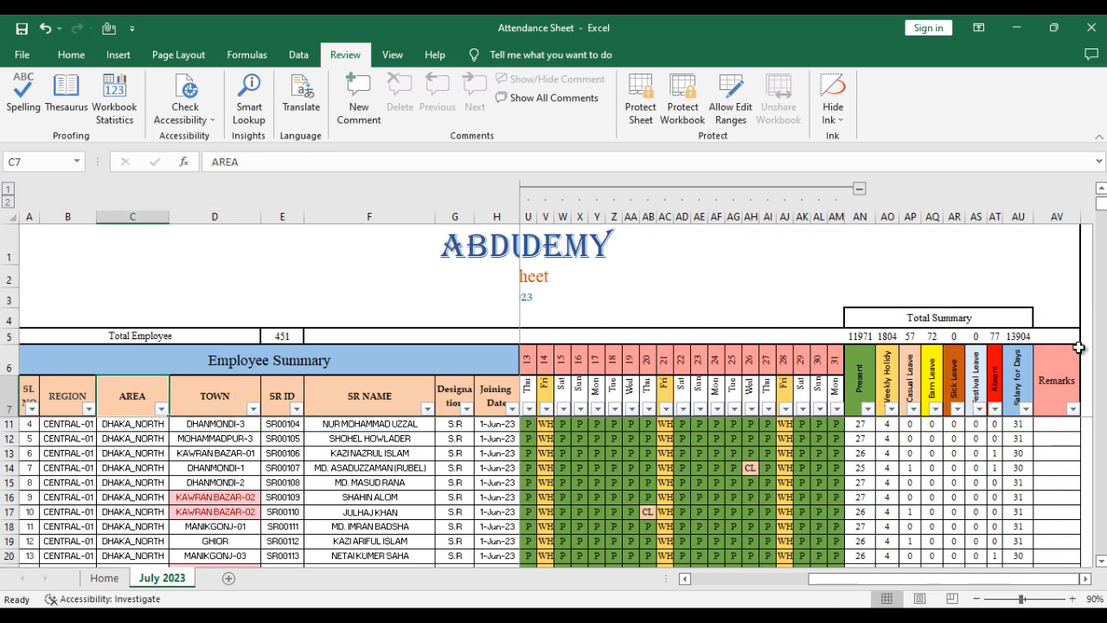
left_click(1063, 390)
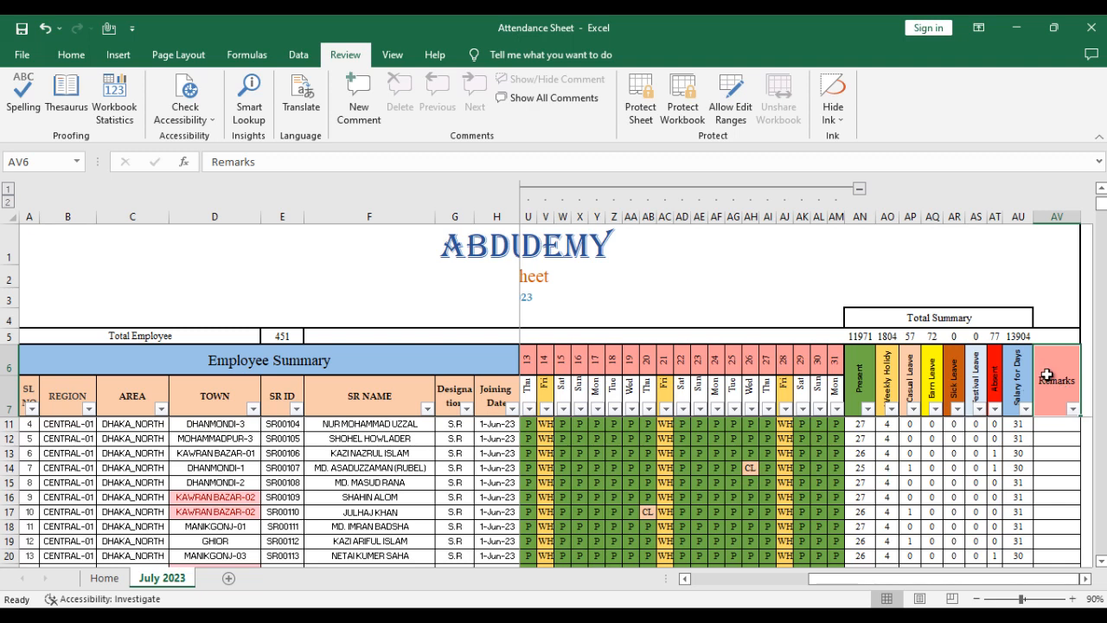
left_click(1057, 422)
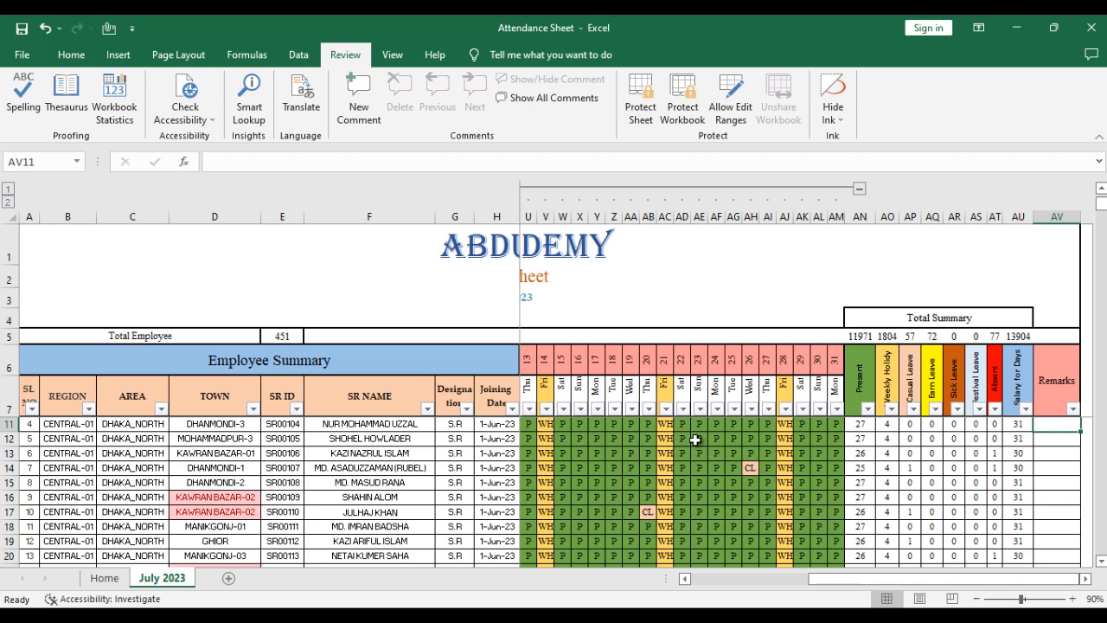
left_click(1062, 376)
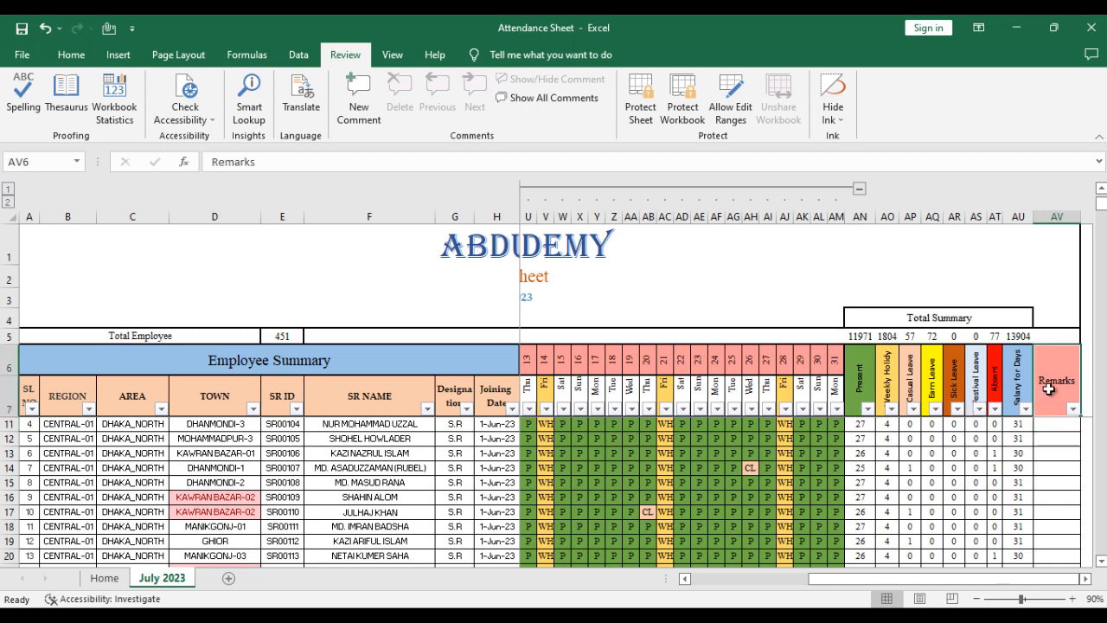
scroll(1048, 389, "up", 1)
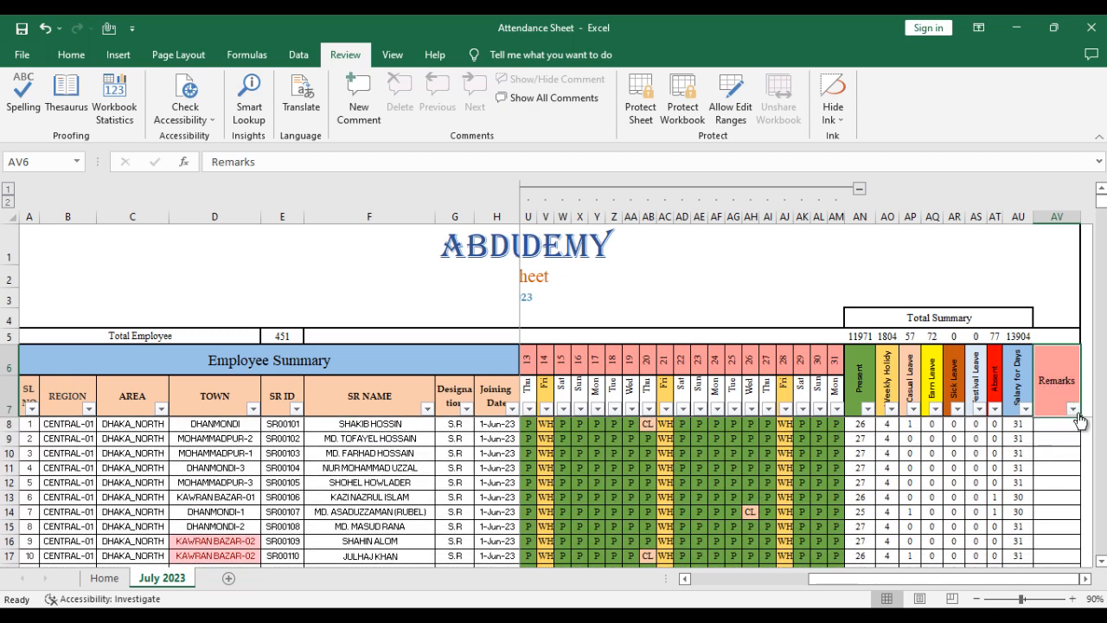
left_click(1050, 422)
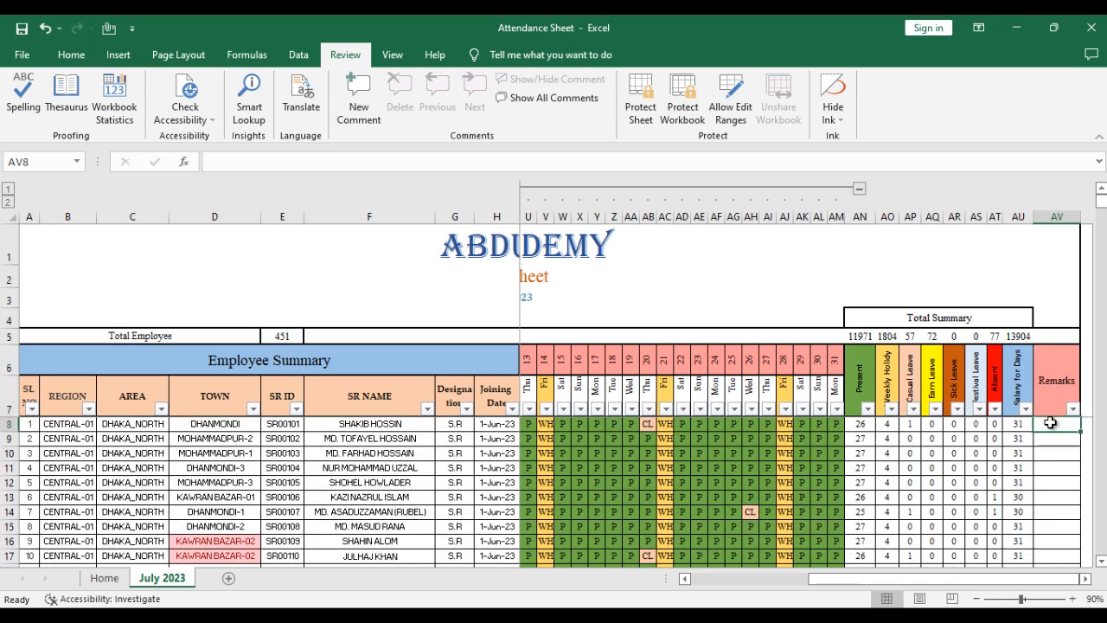
scroll(384, 407, "down", 1)
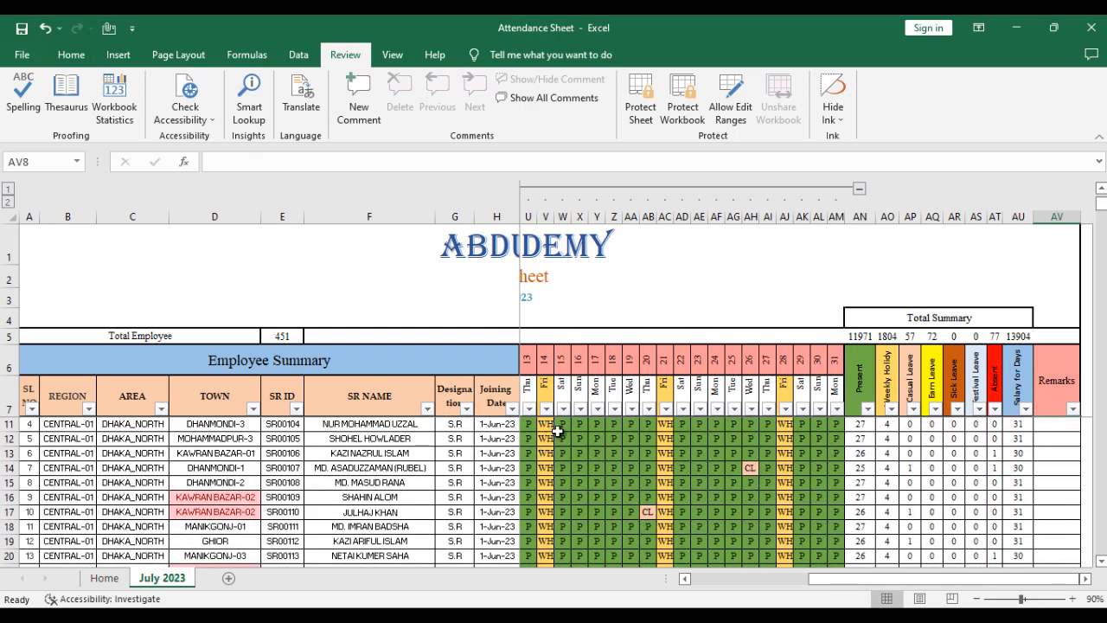
left_click(1051, 377)
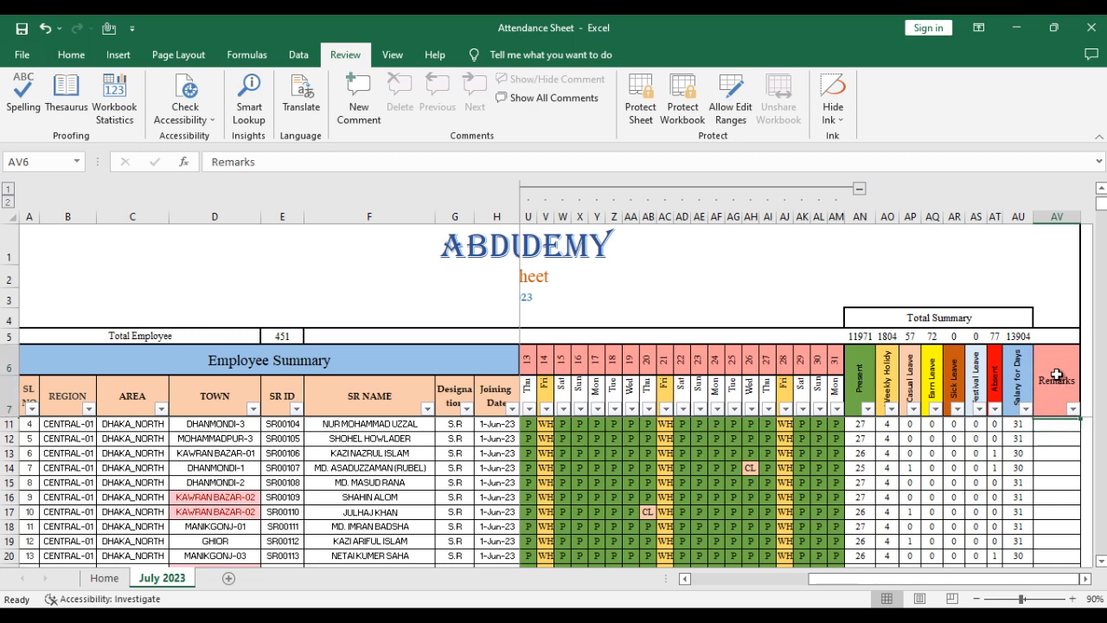
left_click(1057, 459)
left_click(1066, 424)
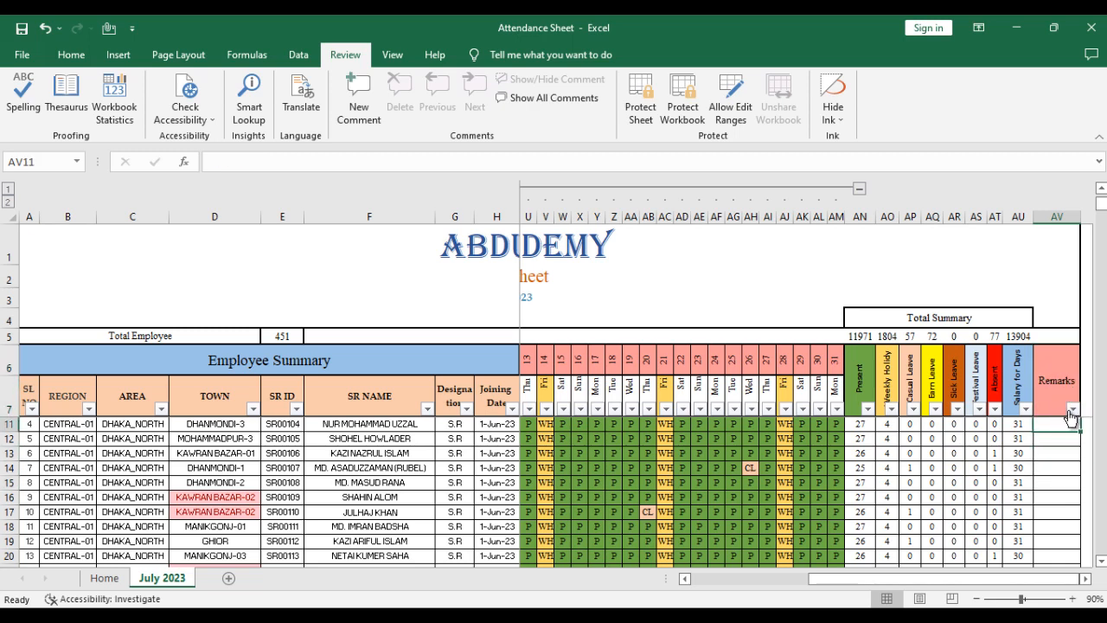
left_click(1059, 469)
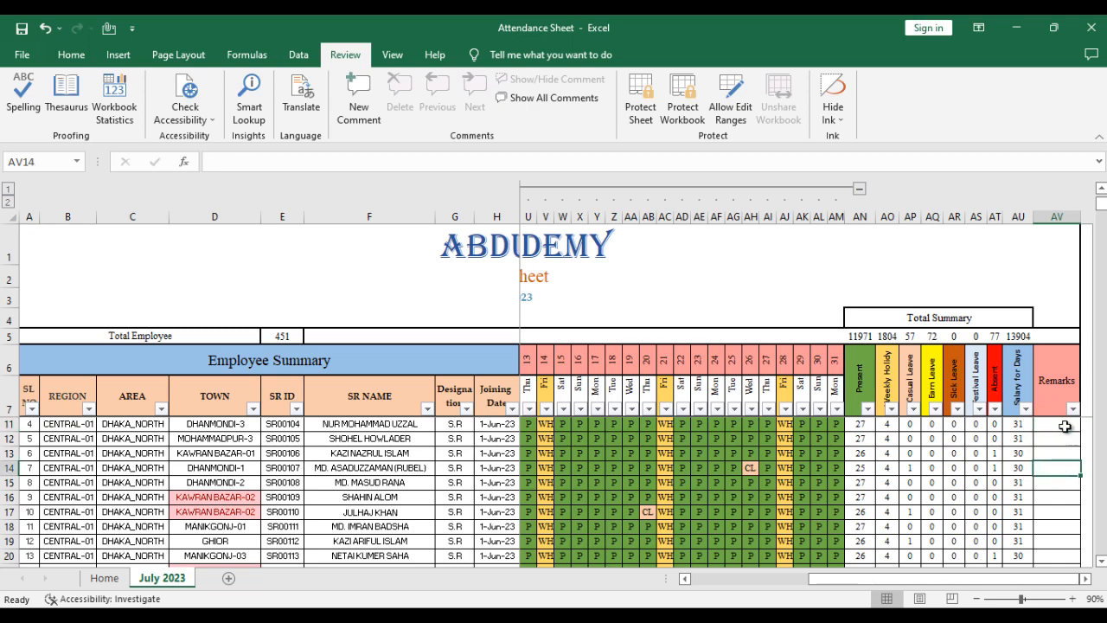
left_click(1064, 385)
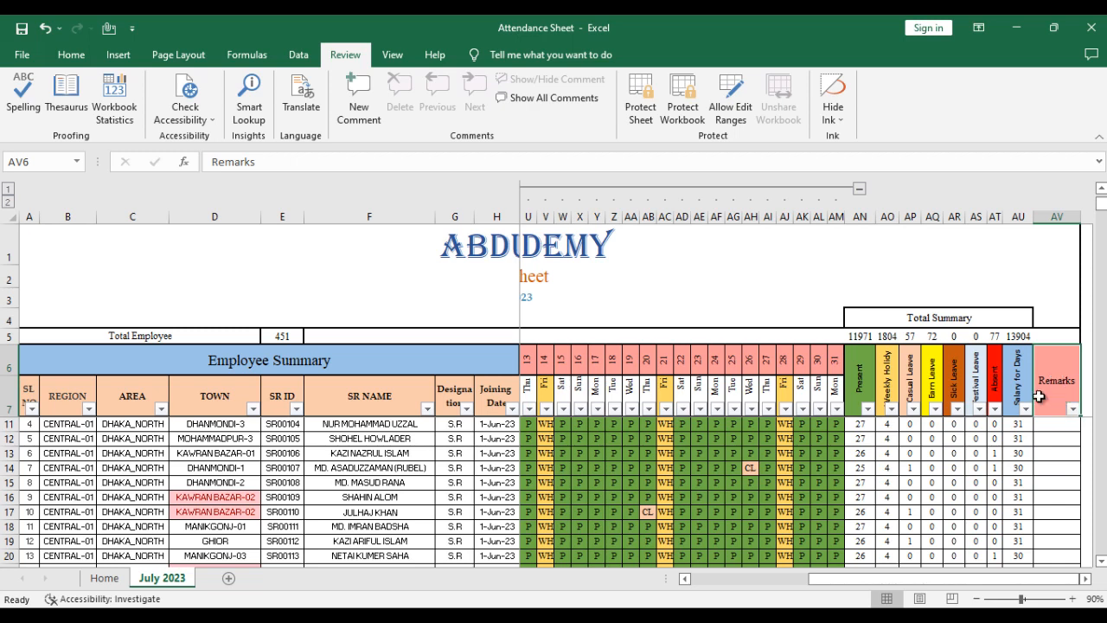
- Set the whole Remarks column to unlocked in the cell protection settings, keeping both Locked and Hidden cleared
left_click(1058, 217)
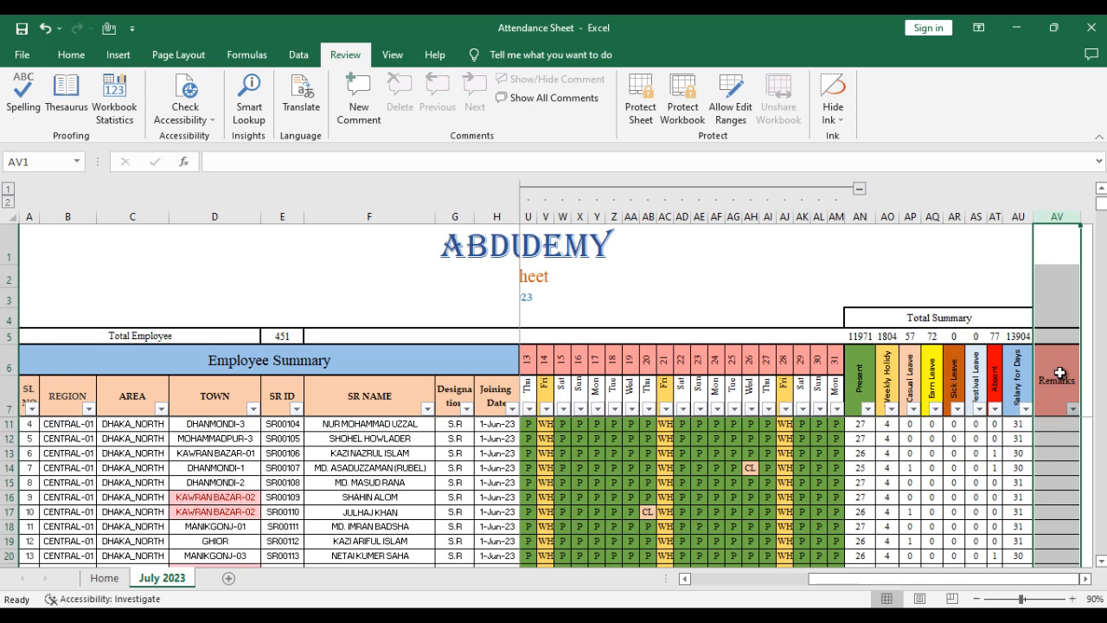
right_click(1054, 216)
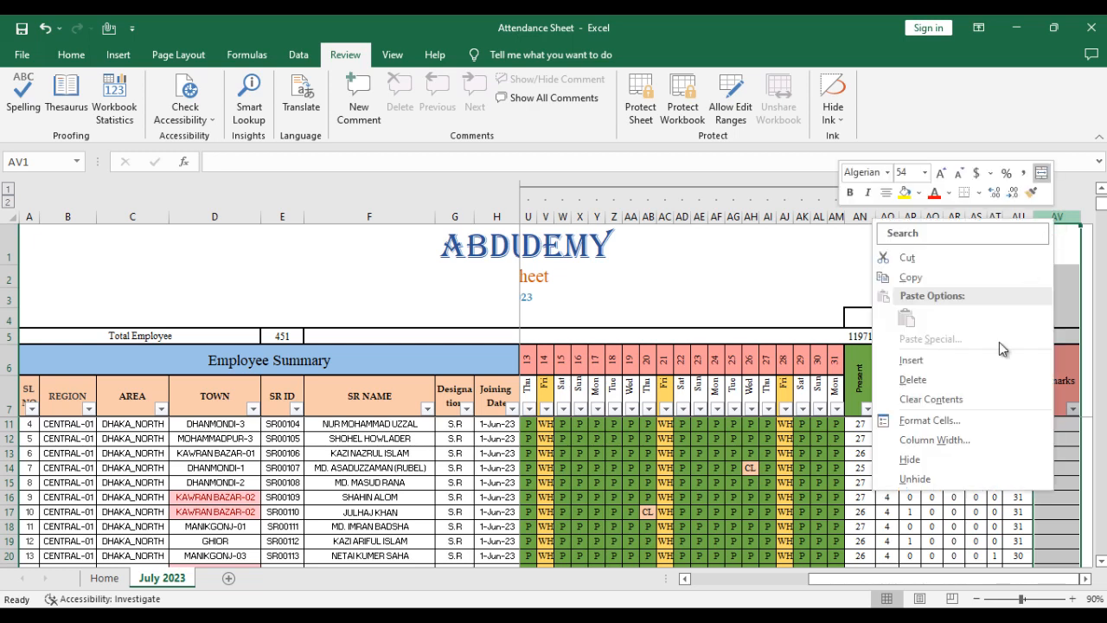
left_click(930, 421)
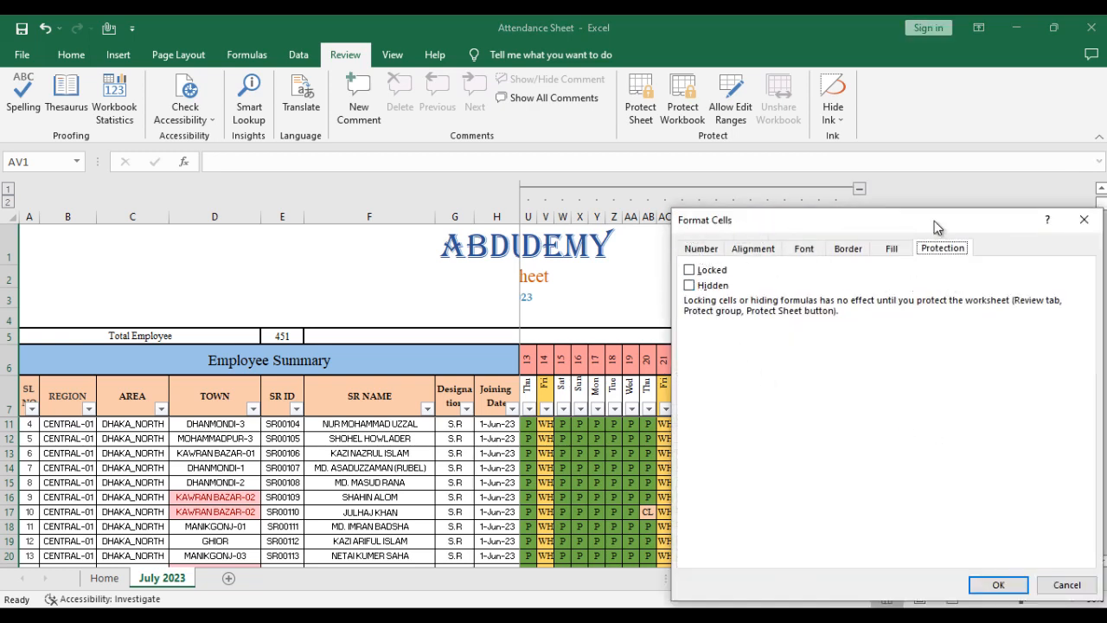
left_click_drag(935, 221, 765, 211)
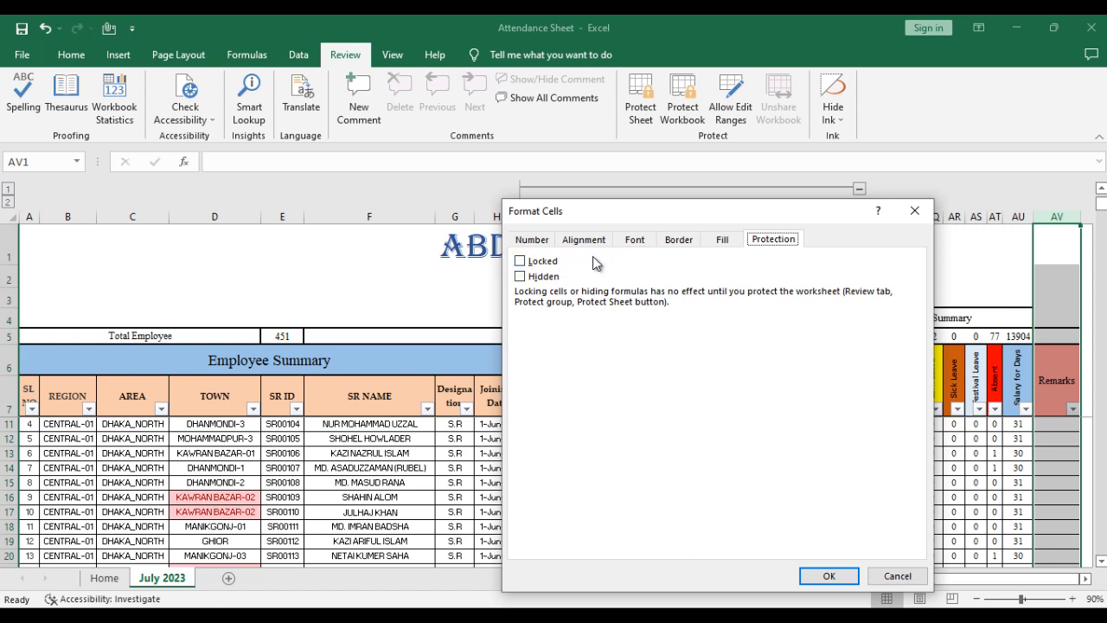
left_click(522, 261)
left_click(520, 263)
left_click(829, 576)
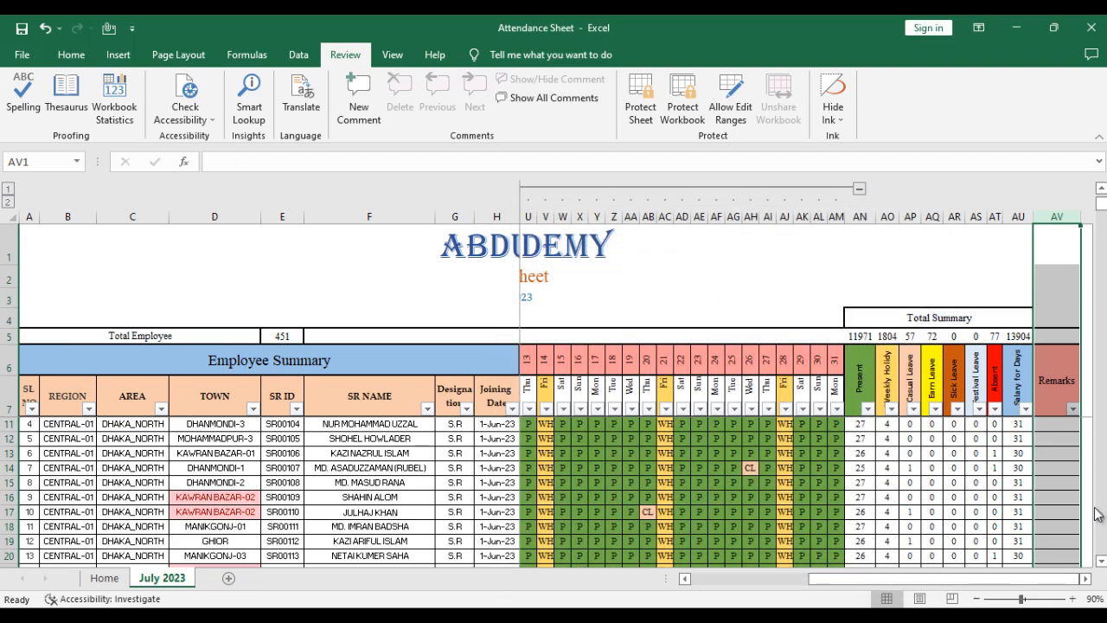
- Check the cell protection settings of the Remarks cell in row 17
left_click(1057, 423)
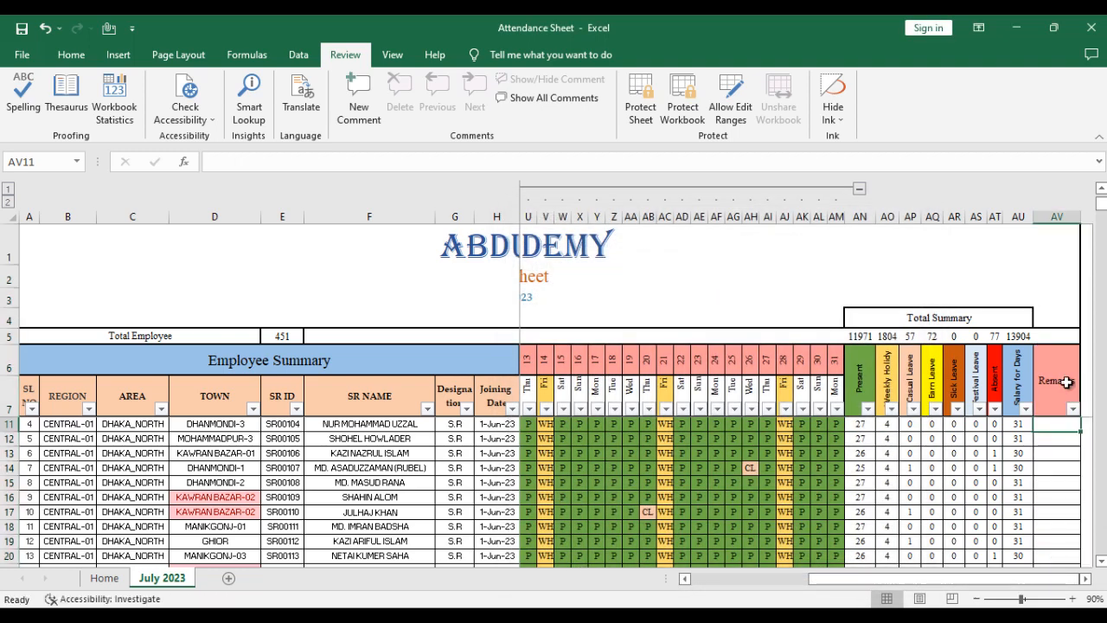
left_click(1065, 458)
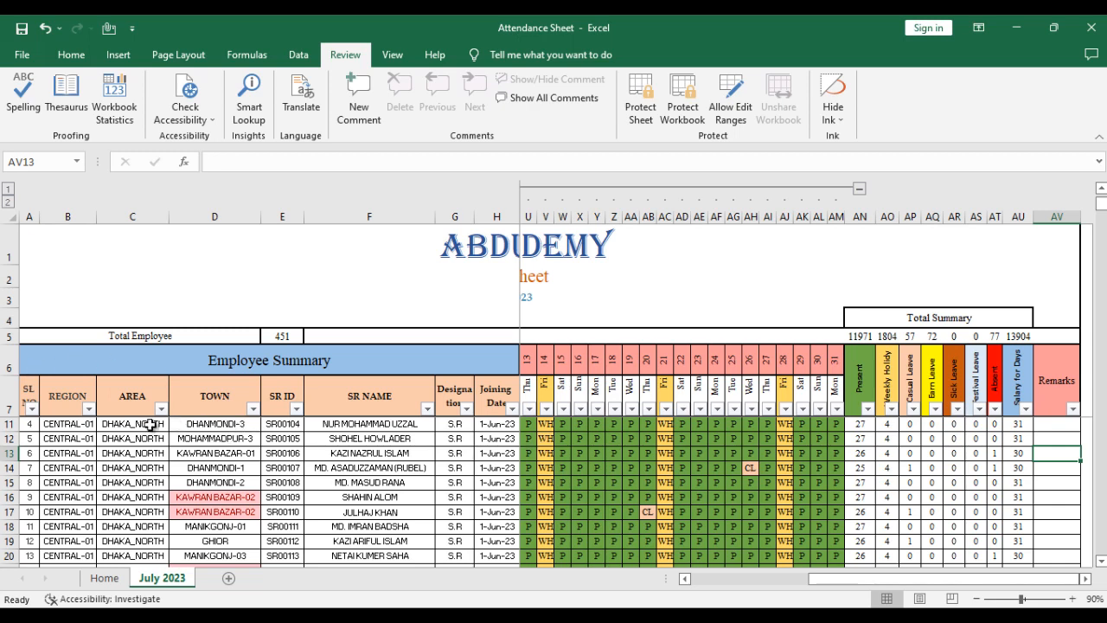
left_click(1057, 438)
left_click(1057, 510)
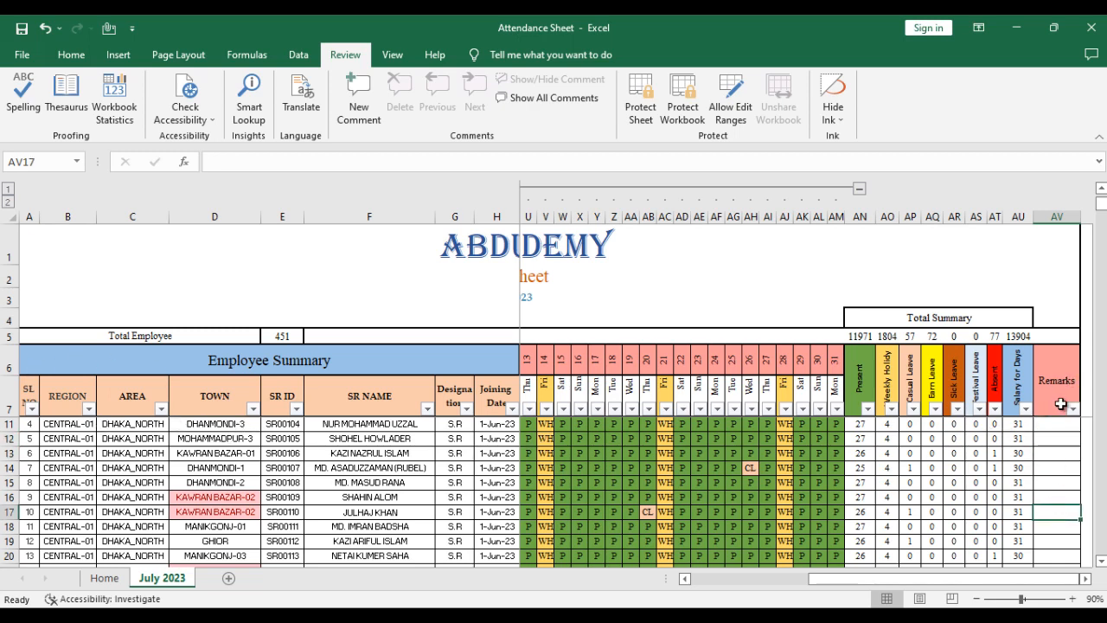
left_click(59, 56)
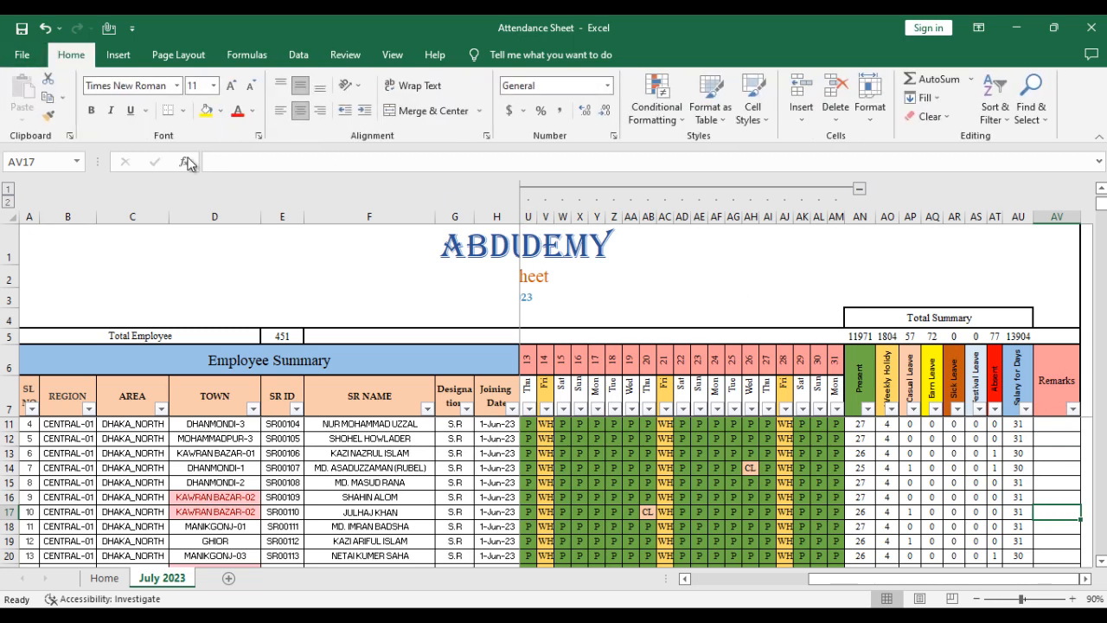
left_click(612, 137)
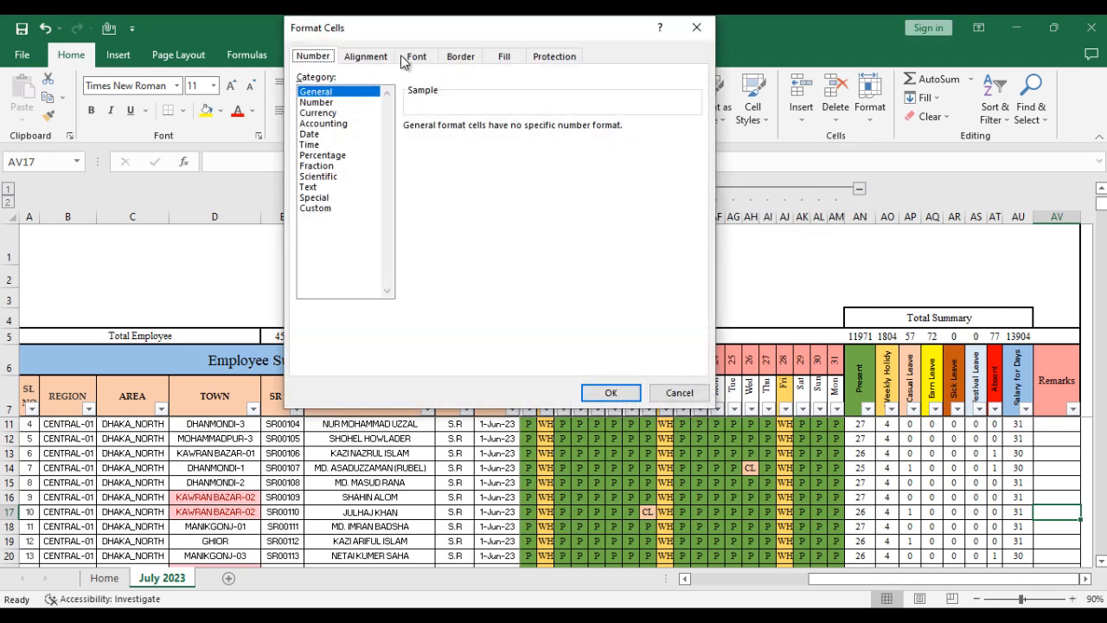
left_click(569, 61)
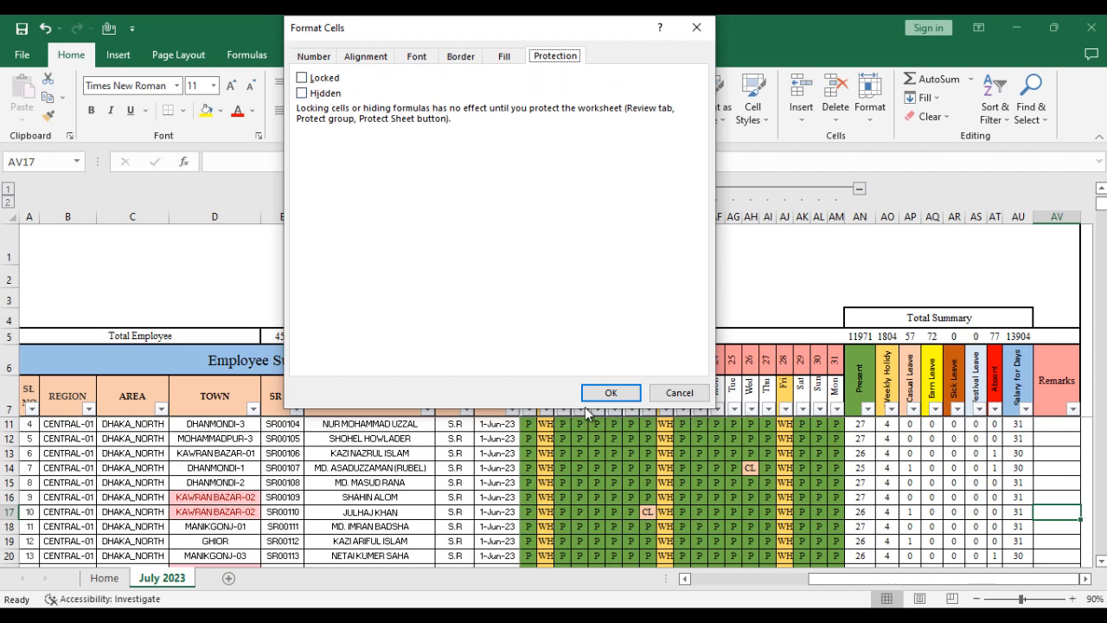
left_click(626, 396)
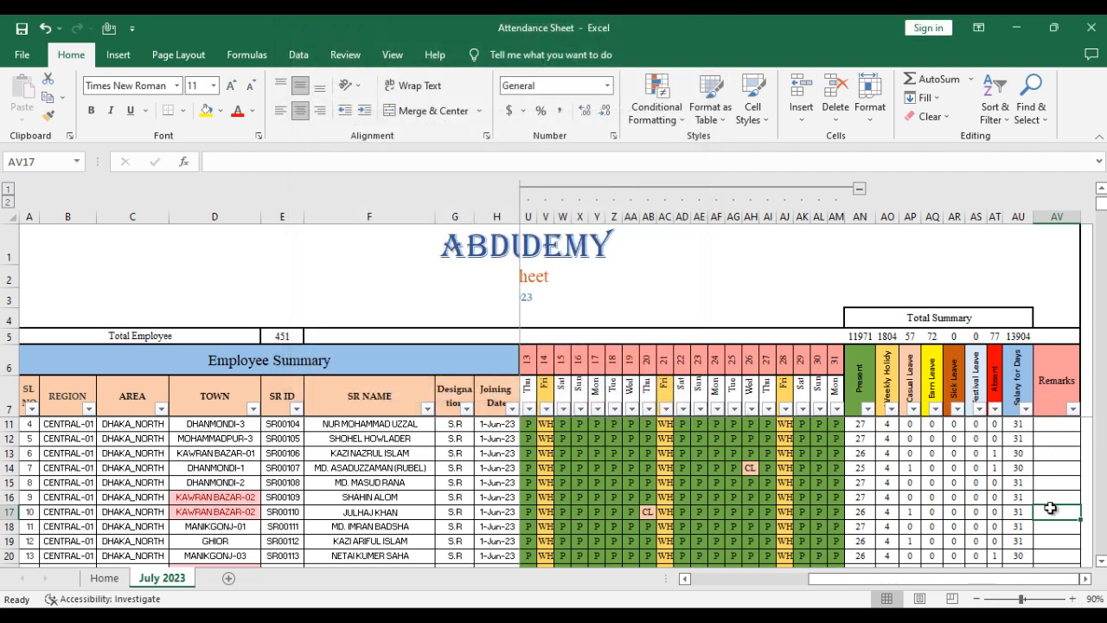
left_click_drag(1062, 467, 1062, 498)
left_click(1065, 388)
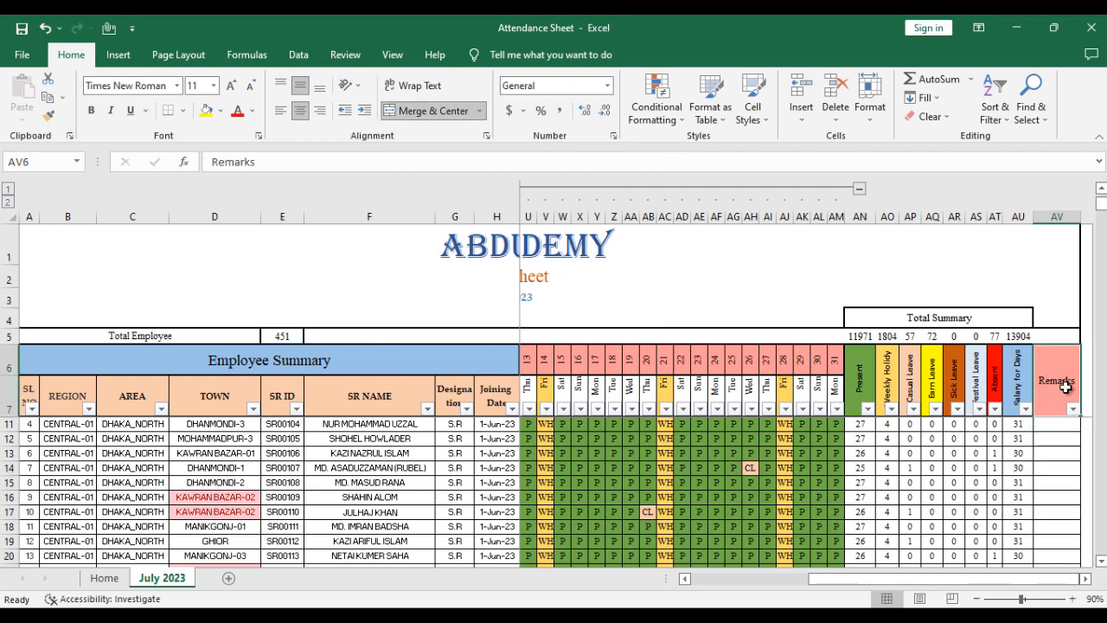
mouse_move(1066, 383)
left_mouse_down()
mouse_move(1064, 564)
mouse_move(1057, 526)
left_mouse_up()
left_click(1048, 378)
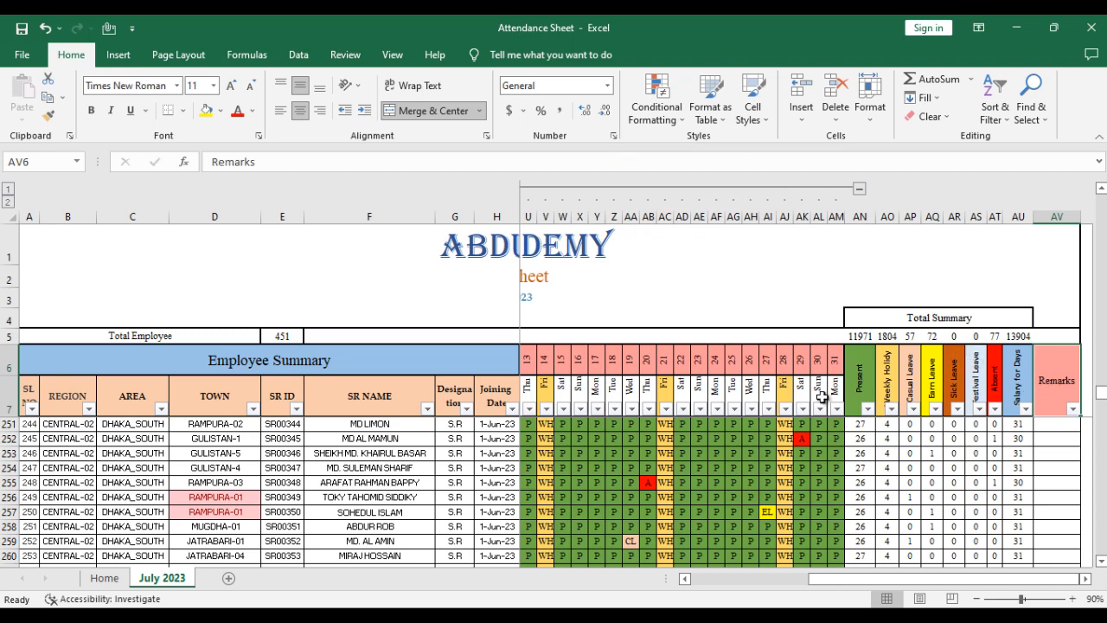
- Filter the AREA column to show only the DHAKA_NORTH employees
left_click(198, 395)
left_click(132, 395)
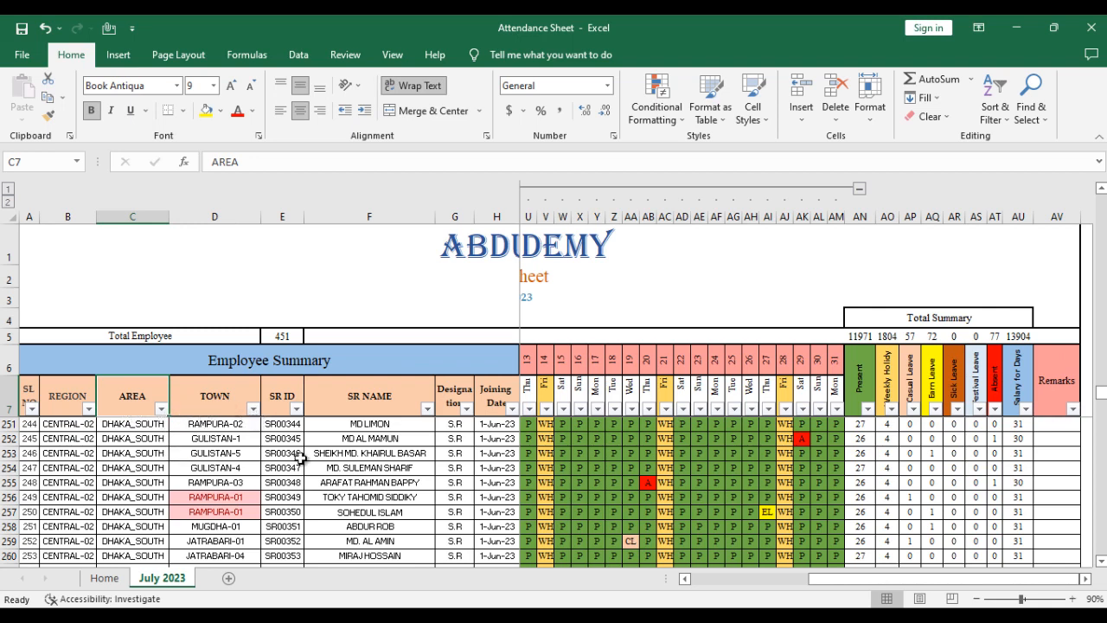
left_click(299, 458)
left_click(159, 408)
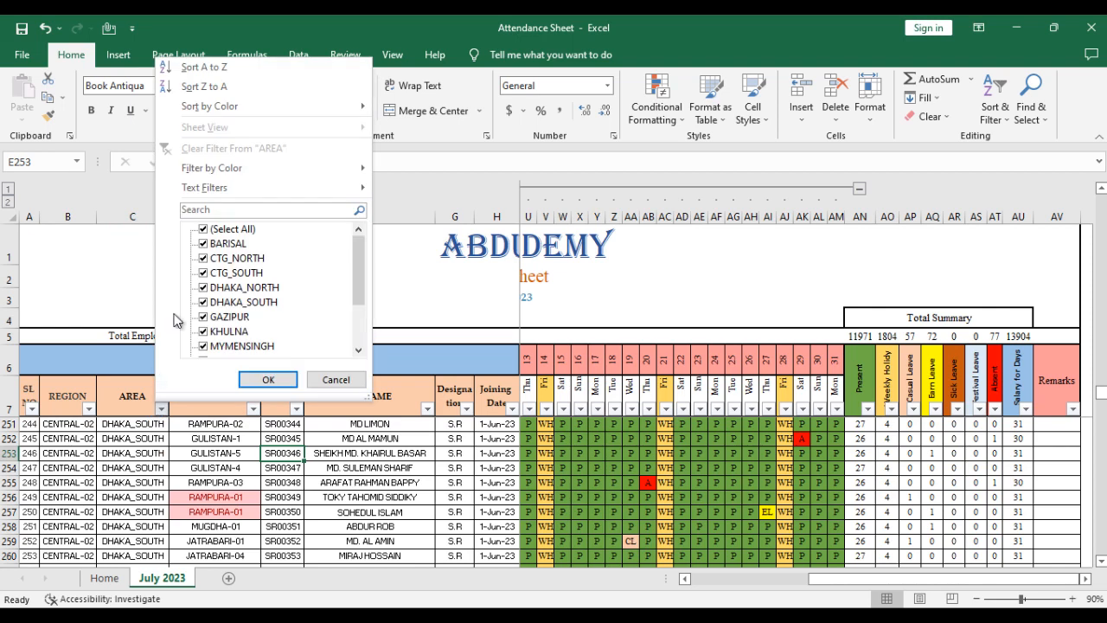
left_click(226, 230)
left_click(256, 290)
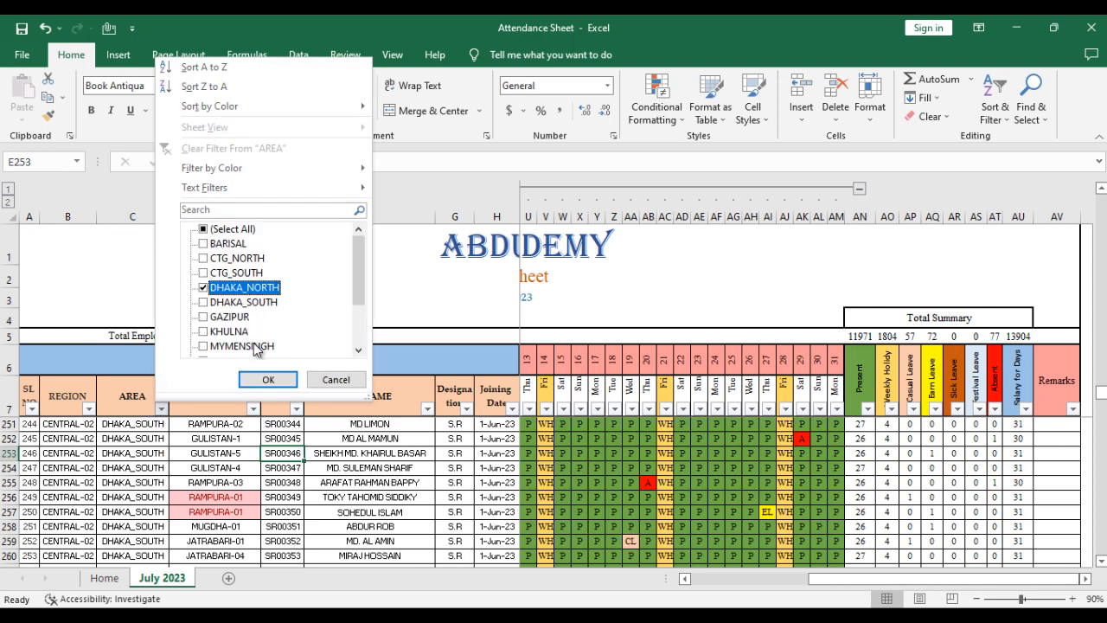
left_click(268, 380)
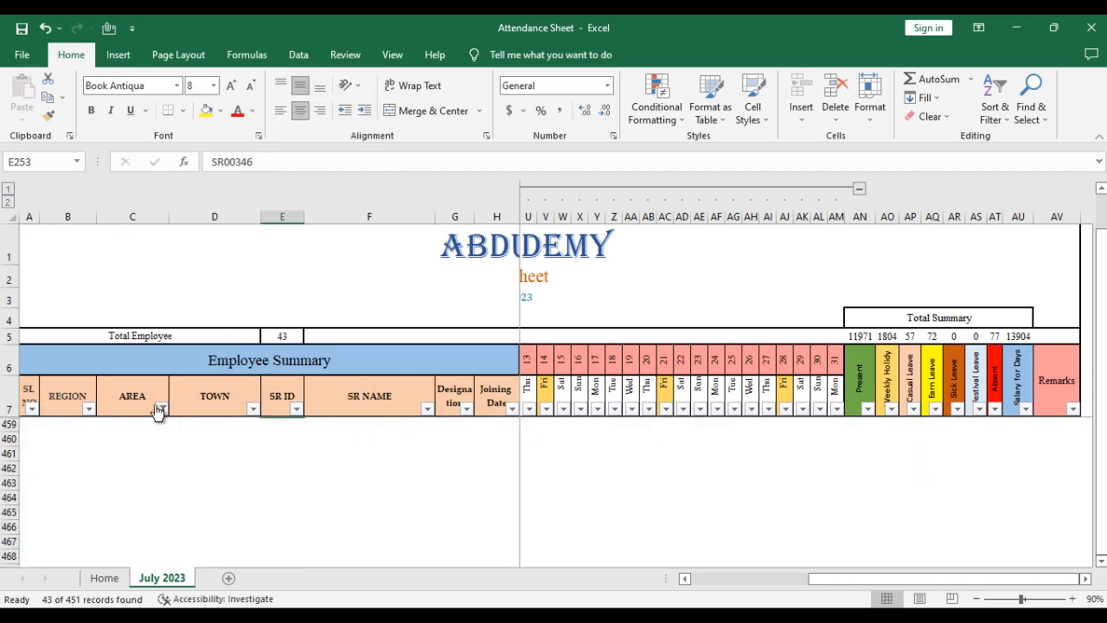
- Select the filtered attendance table from the Employee Summary header to the last employee row, across to the Salary for Days column
left_click(139, 396)
key("Down")
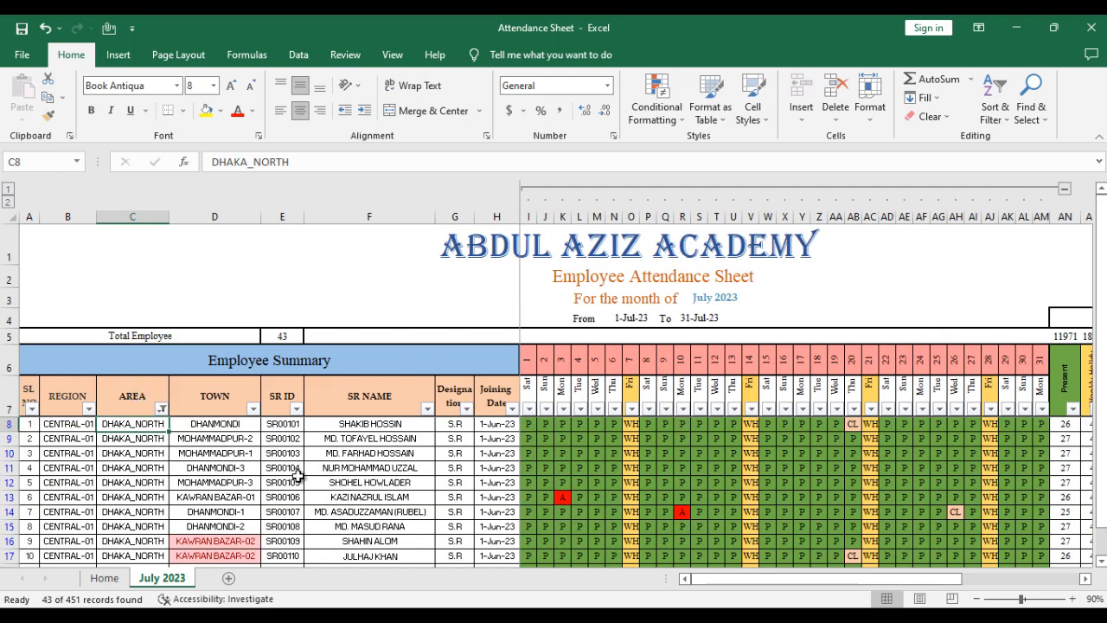
left_click(393, 468)
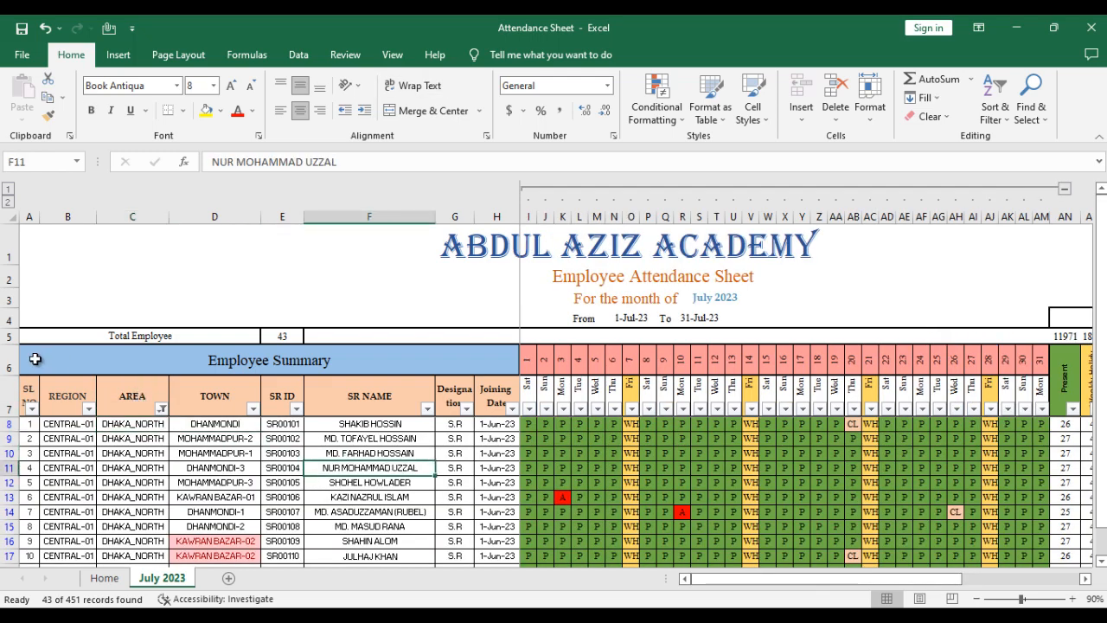
left_click_drag(59, 362, 713, 592)
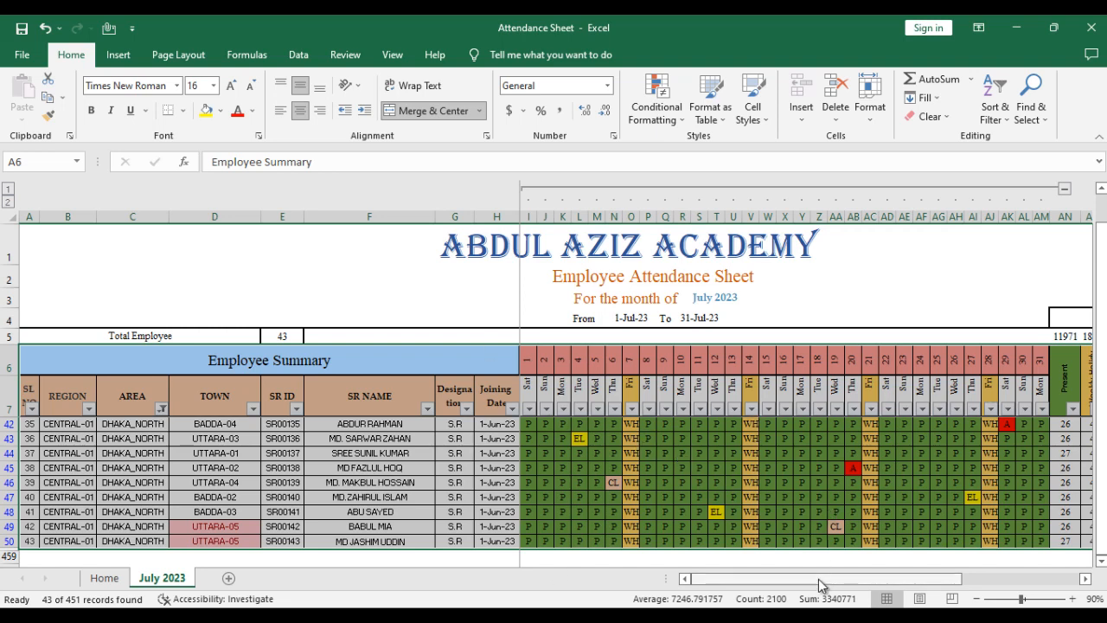
left_click_drag(826, 582, 970, 595)
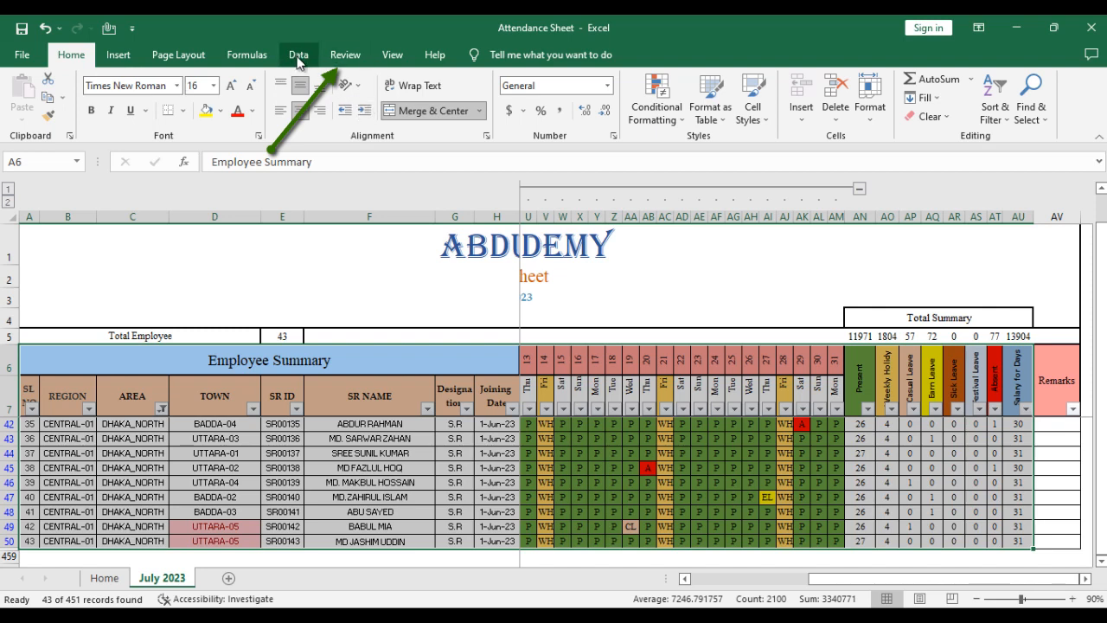
- Protect the July 2023 sheet with a password entered and confirmed, allowing only selection of locked and unlocked cells
left_click(346, 56)
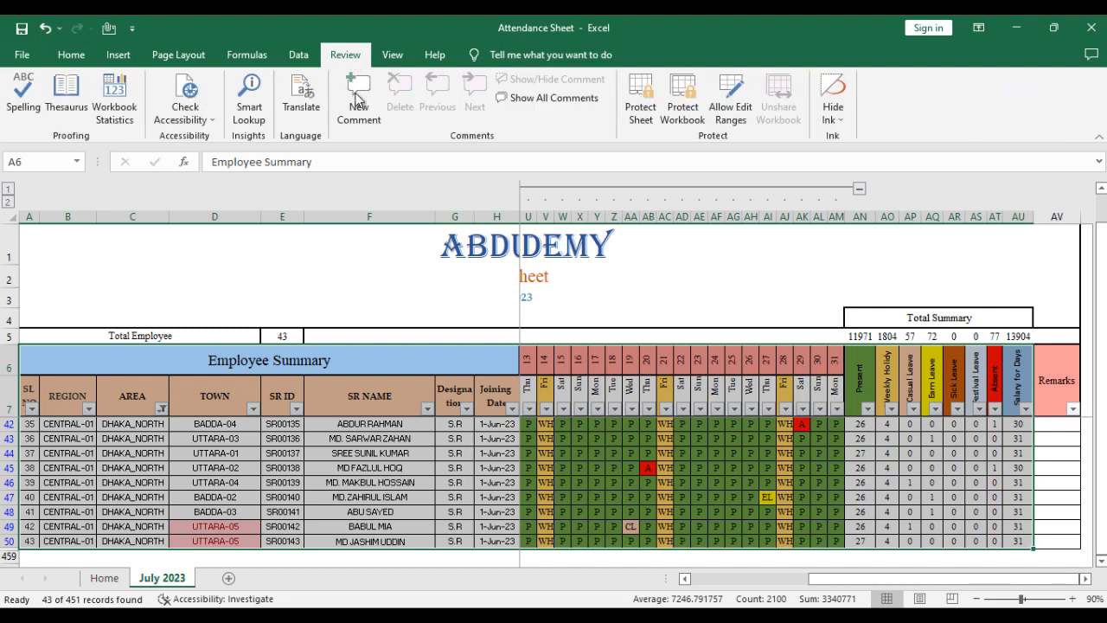
left_click(648, 112)
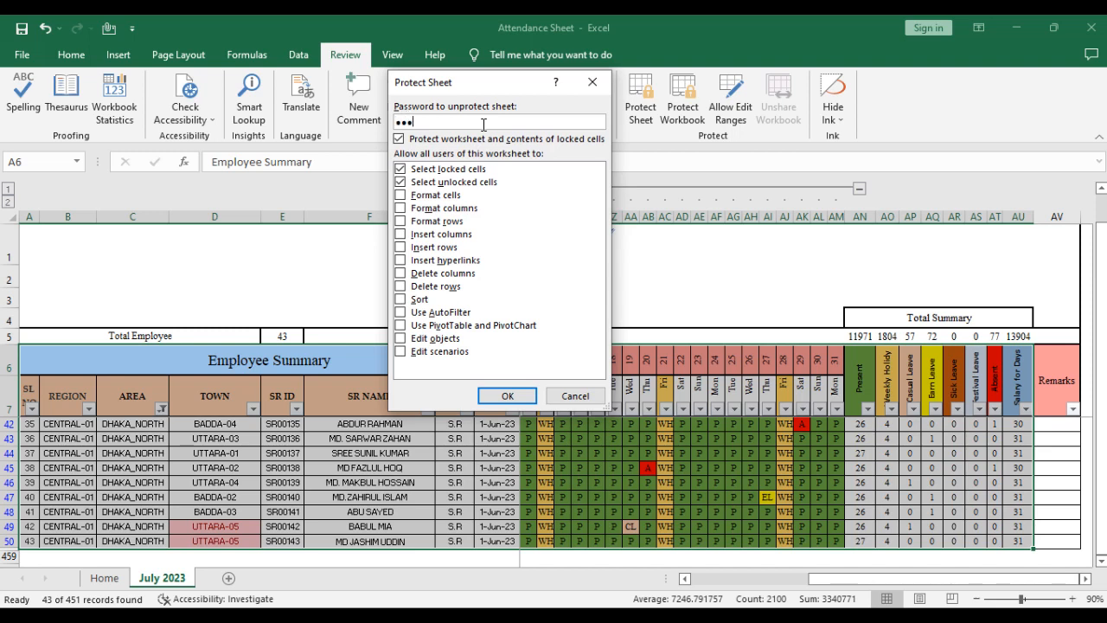
left_click(529, 396)
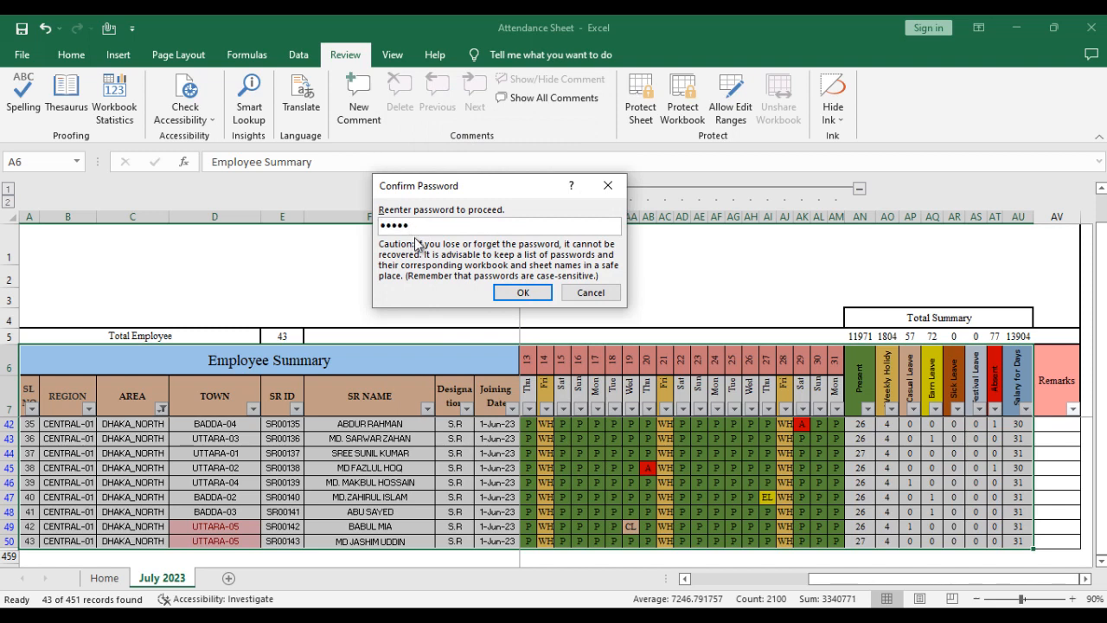
left_click(522, 292)
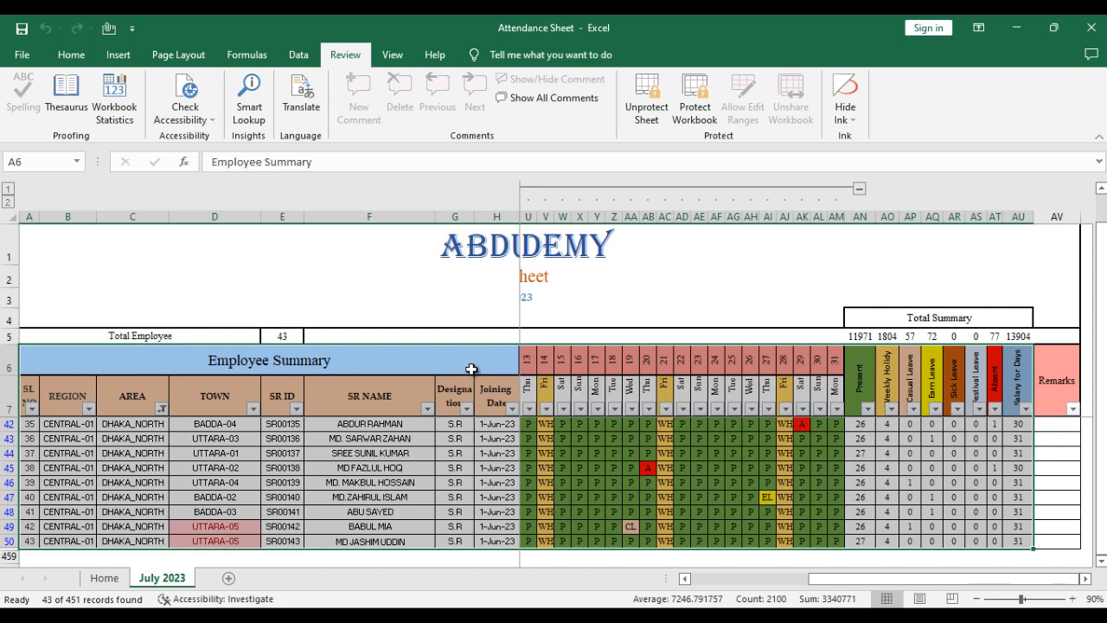
- Try to edit the SR NAME cell in row 9 to test the sheet protection, and dismiss the alert
left_click(450, 400)
left_click(365, 403)
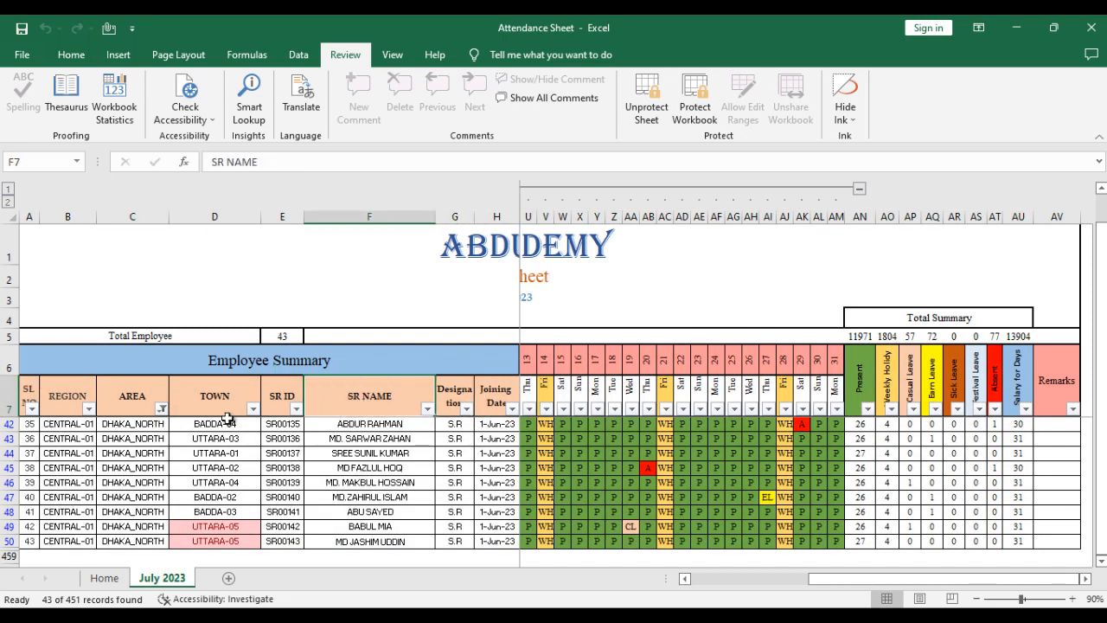
left_click(137, 398)
key("Down")
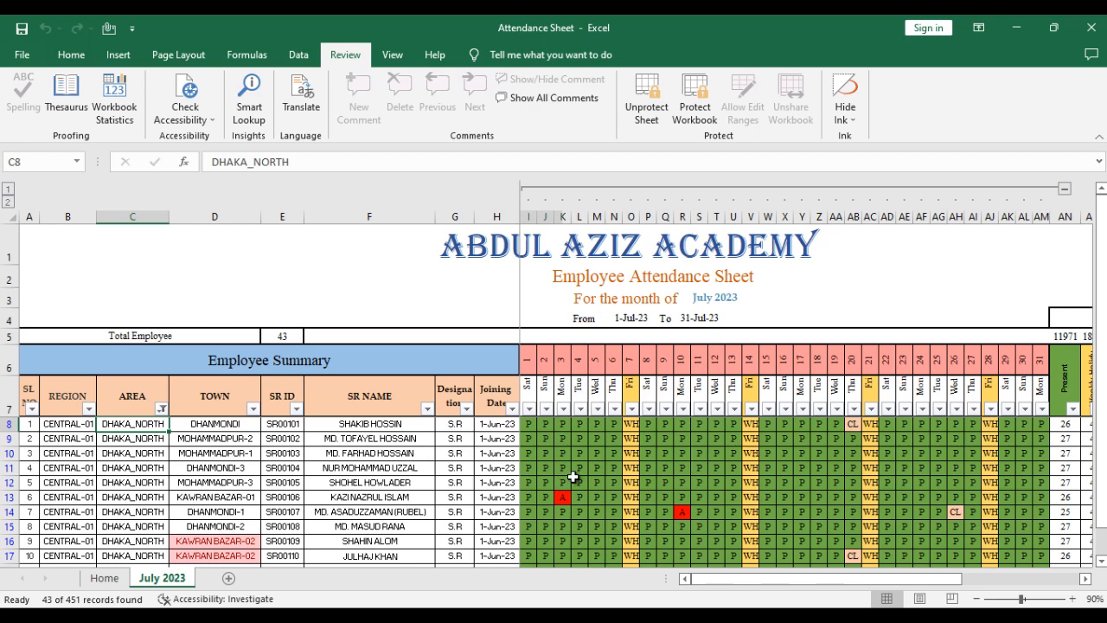
left_click(364, 451)
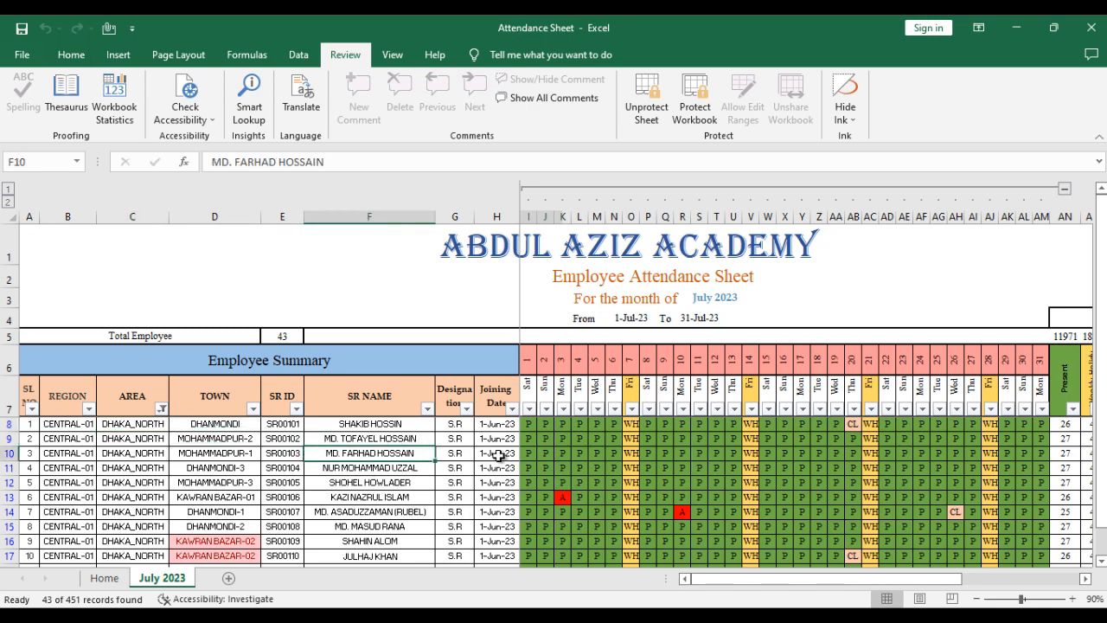
left_click(413, 437)
double_click(413, 438)
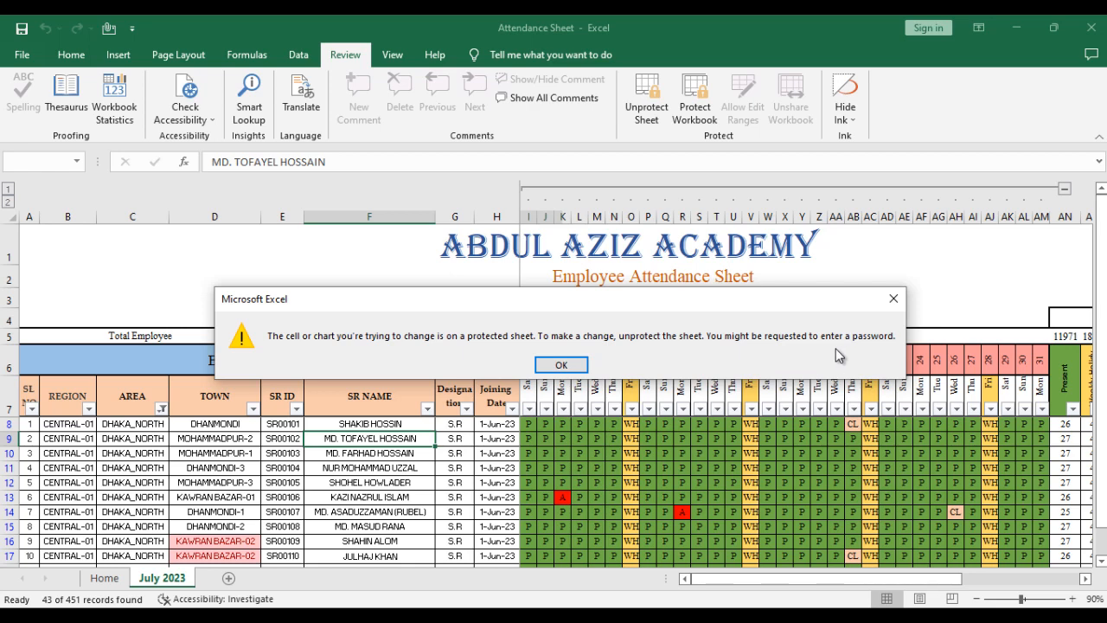
left_click(893, 299)
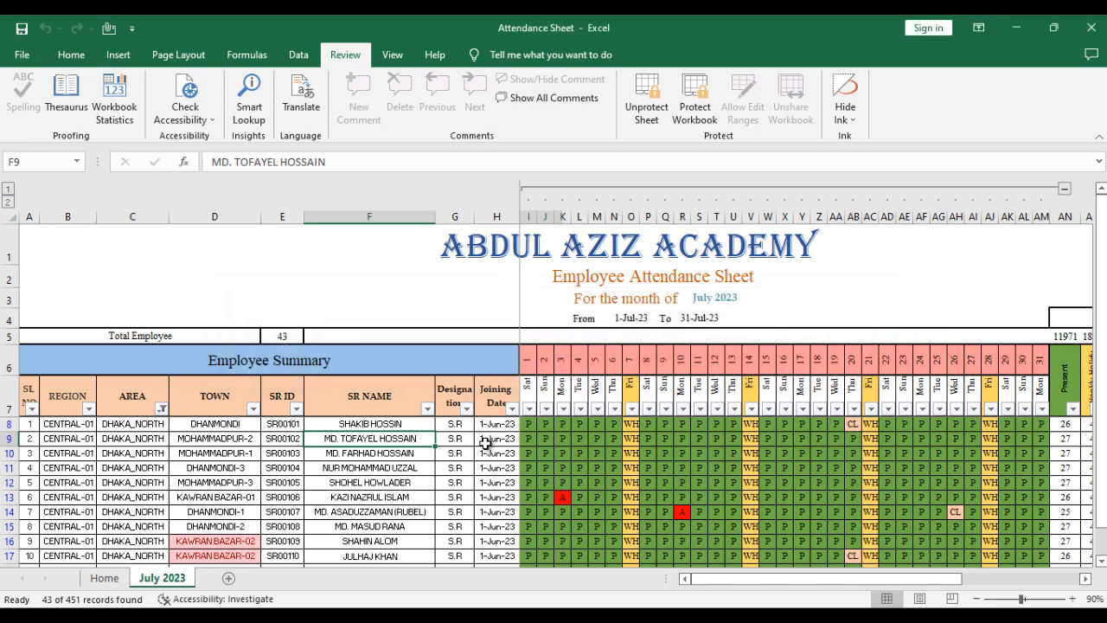
- Examine which filter and formatting commands are available for the AREA and TOWN header cells on the protected sheet
left_click(425, 453)
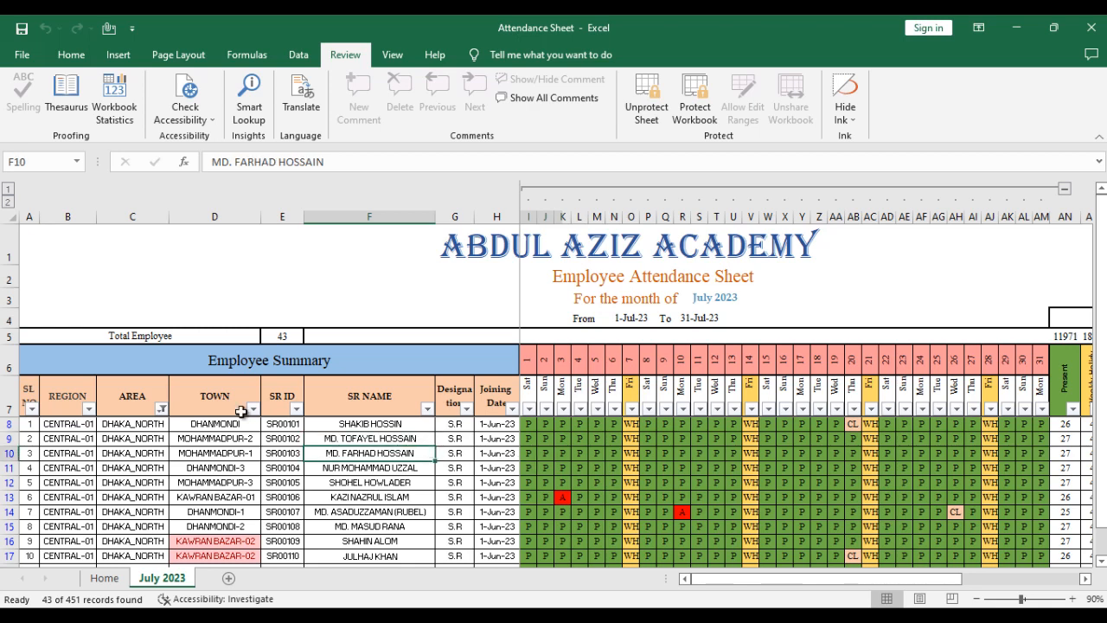
left_click(359, 408)
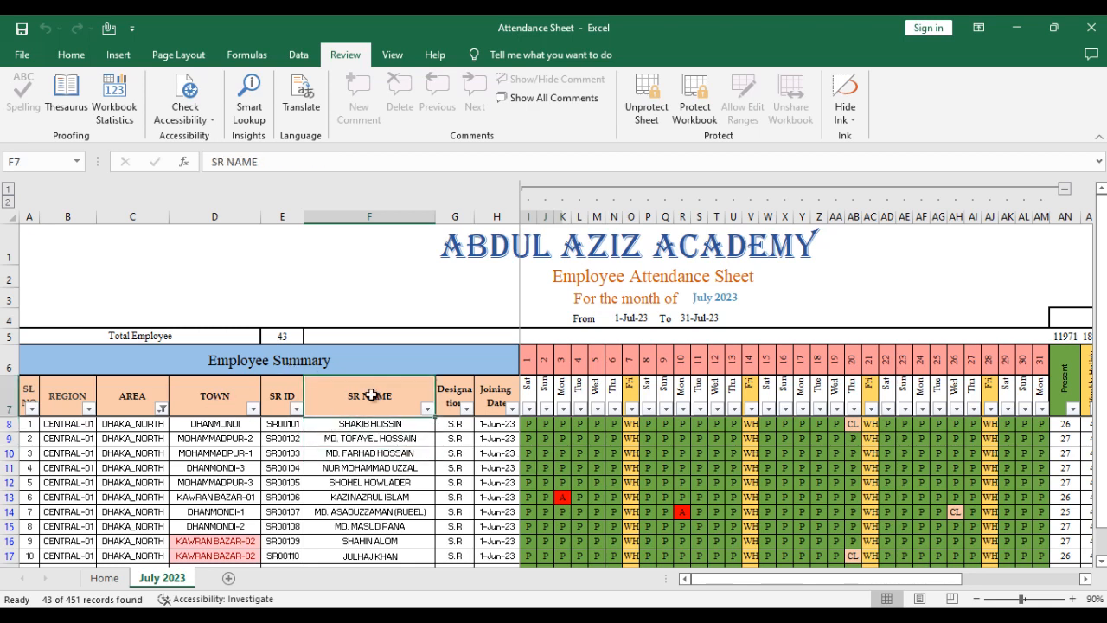
left_click(228, 426)
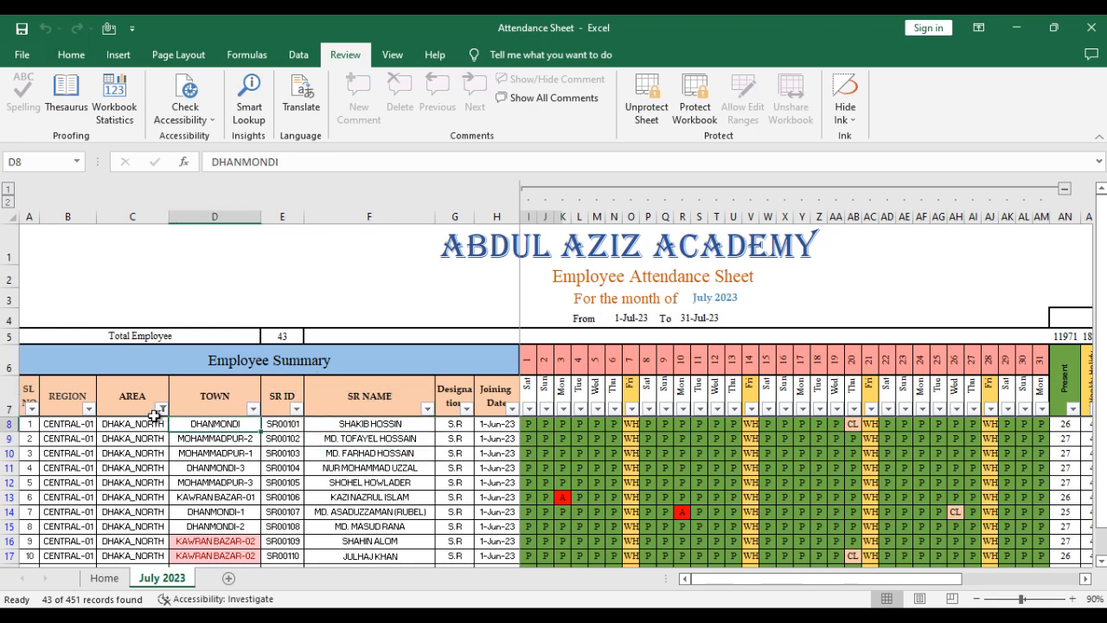
left_click(134, 401)
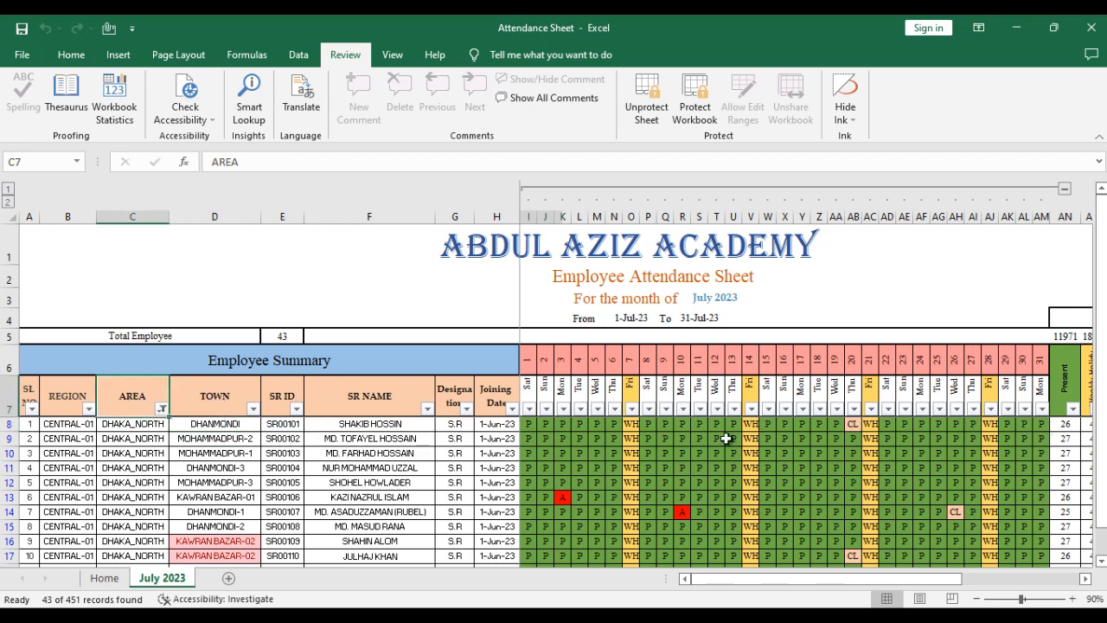
left_click(184, 404)
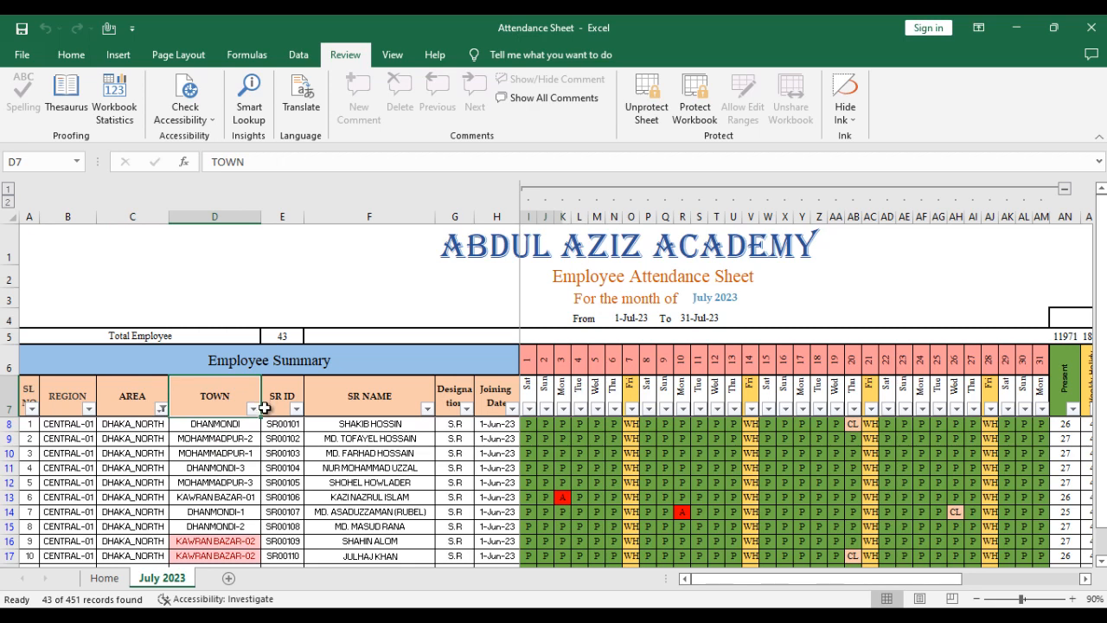
left_click(145, 406)
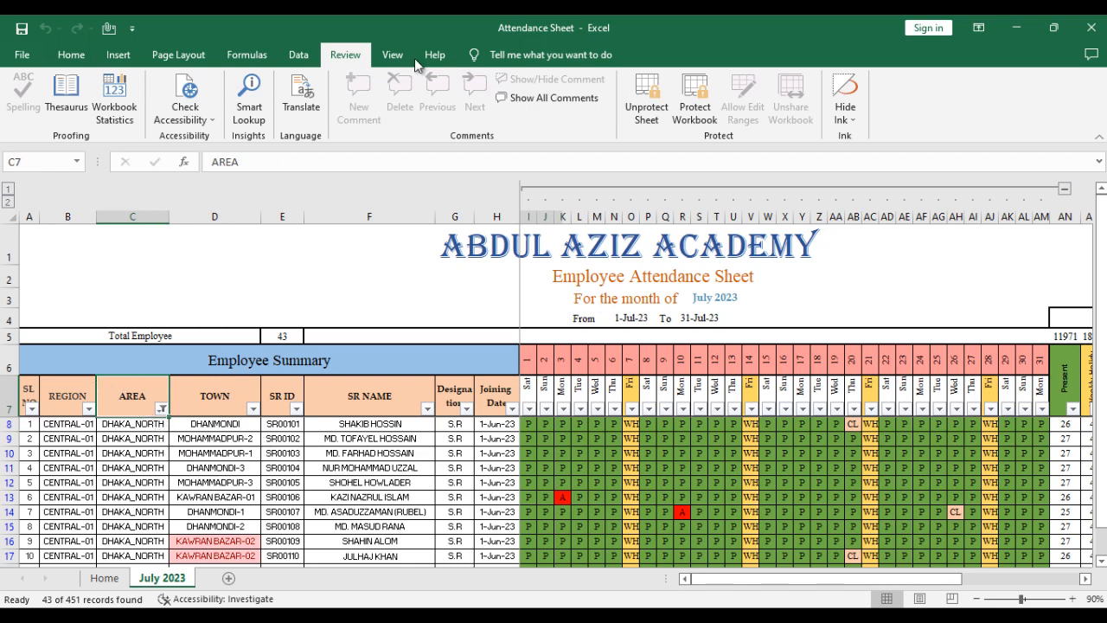
left_click(71, 55)
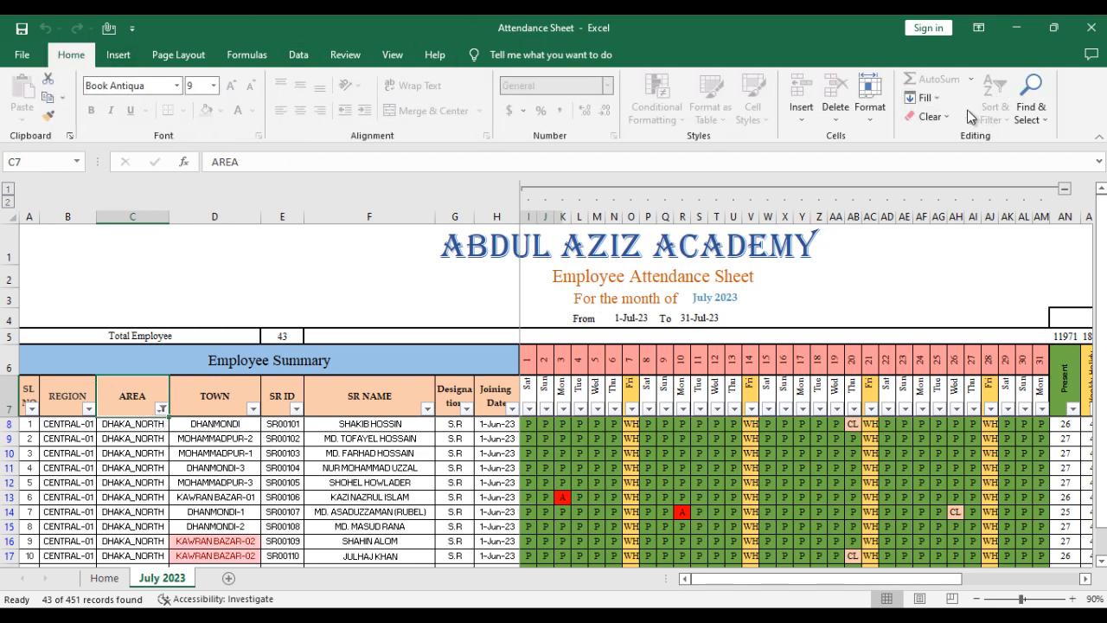
left_click(178, 411)
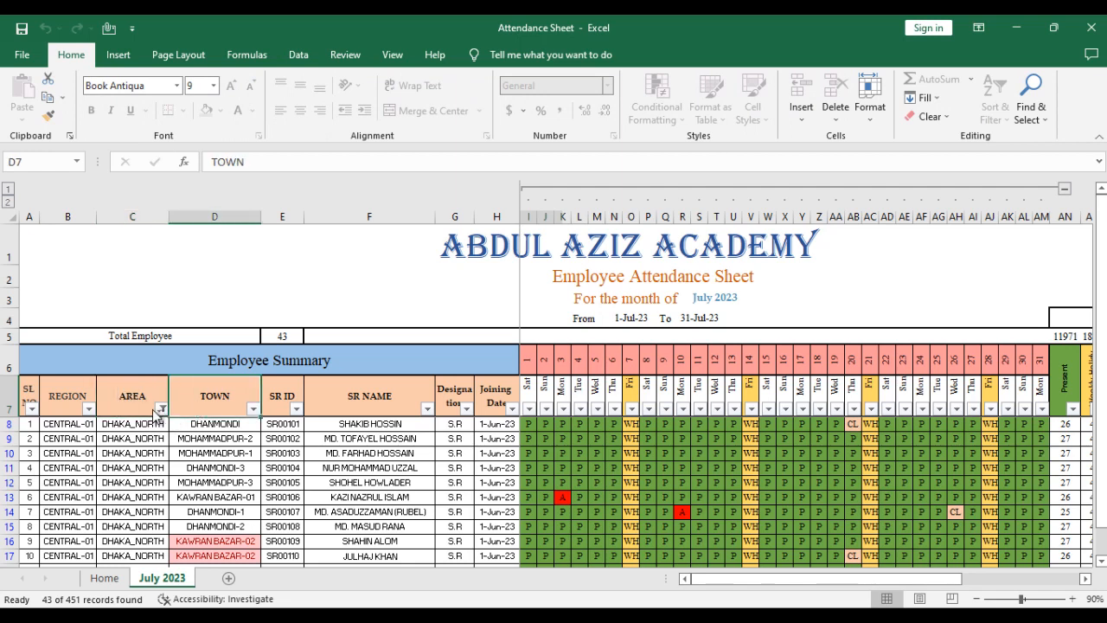
key("Down")
key("Down")
key("Down")
left_click(144, 395)
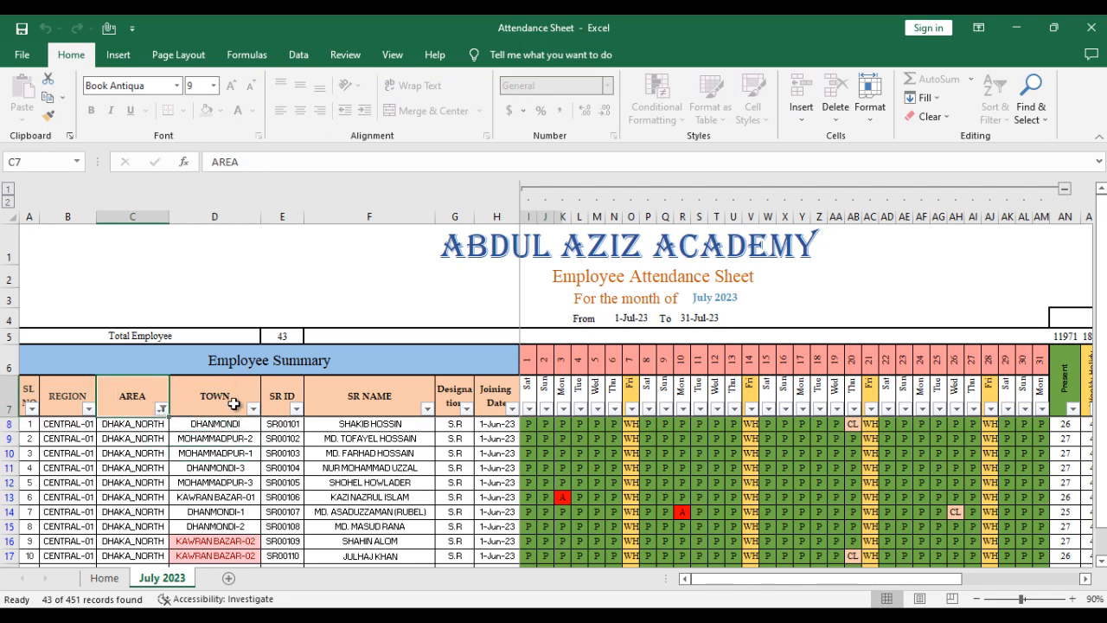
left_click(233, 404)
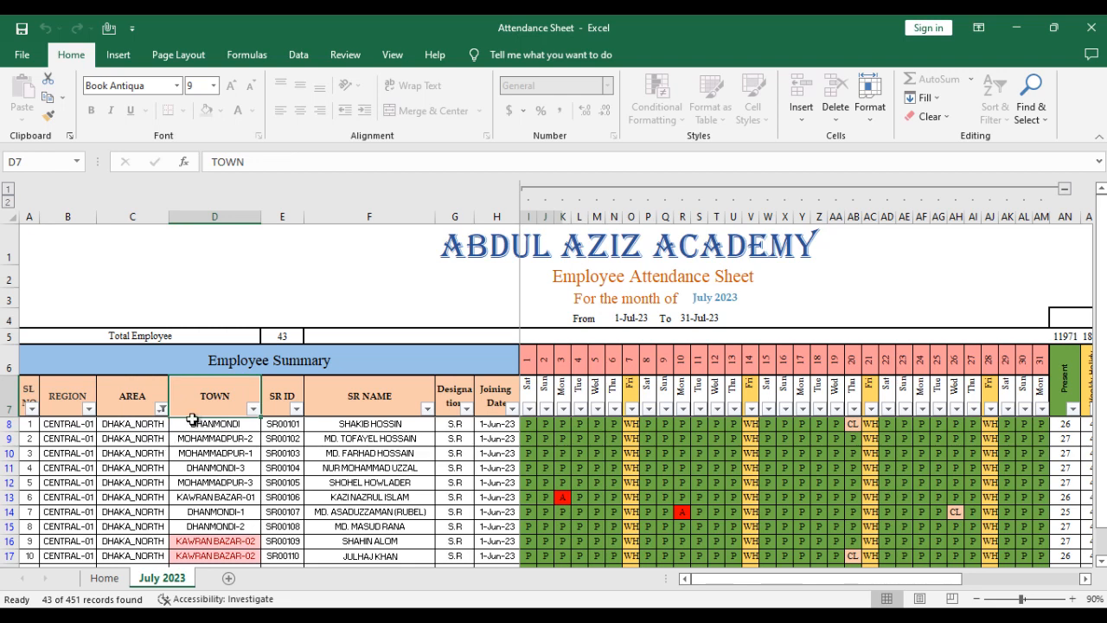
- Add the Spelling and Print Preview and Print commands to the Quick Access Toolbar
left_click(133, 29)
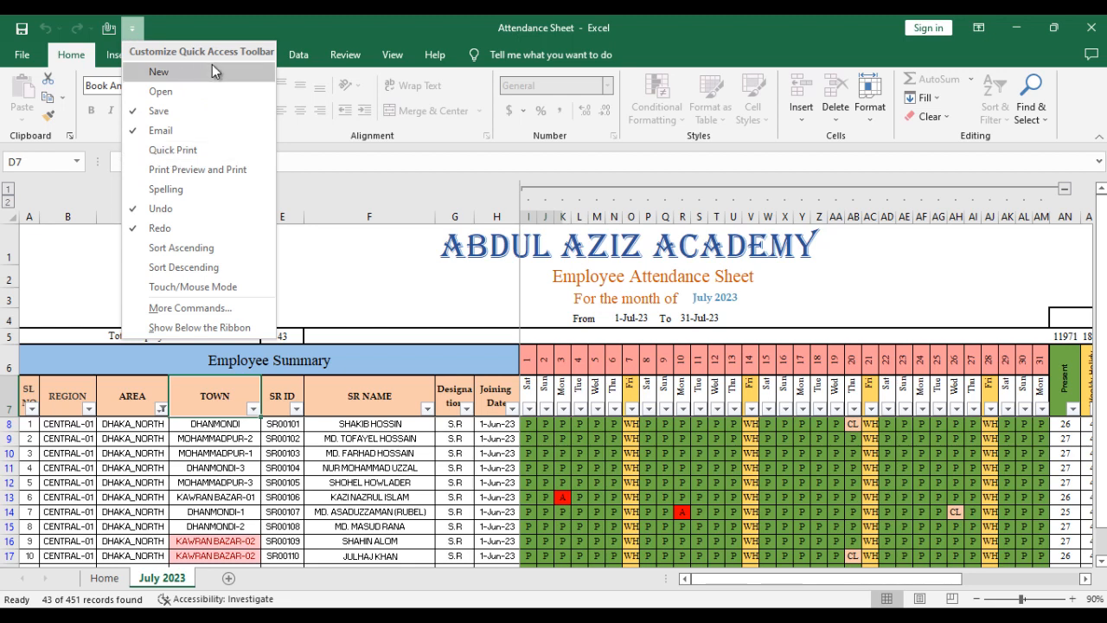
left_click(171, 189)
left_click(154, 29)
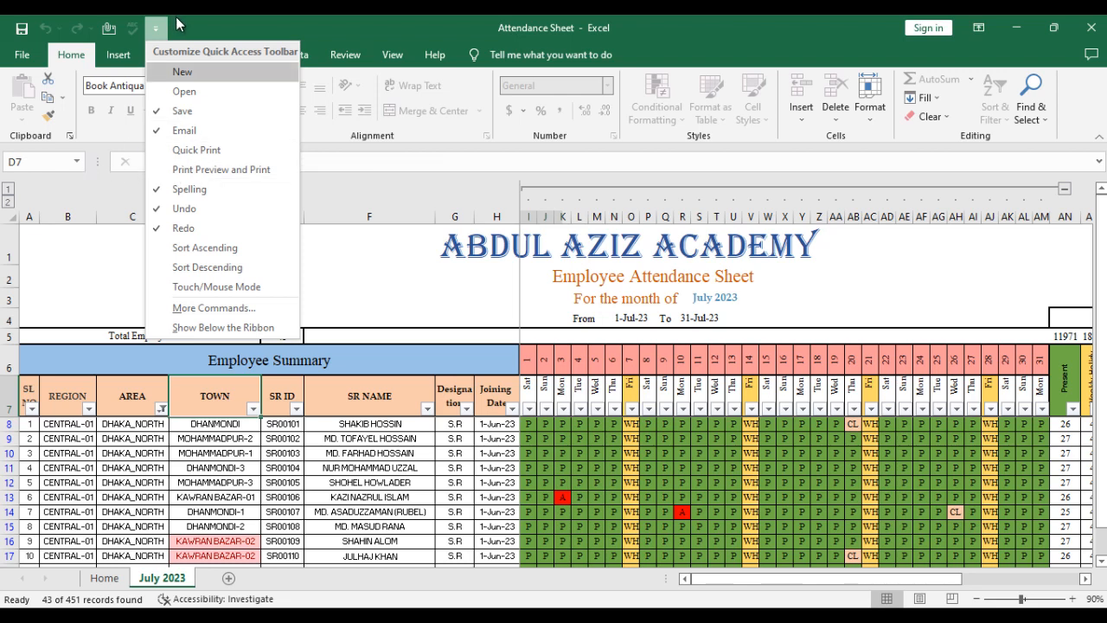
left_click(211, 170)
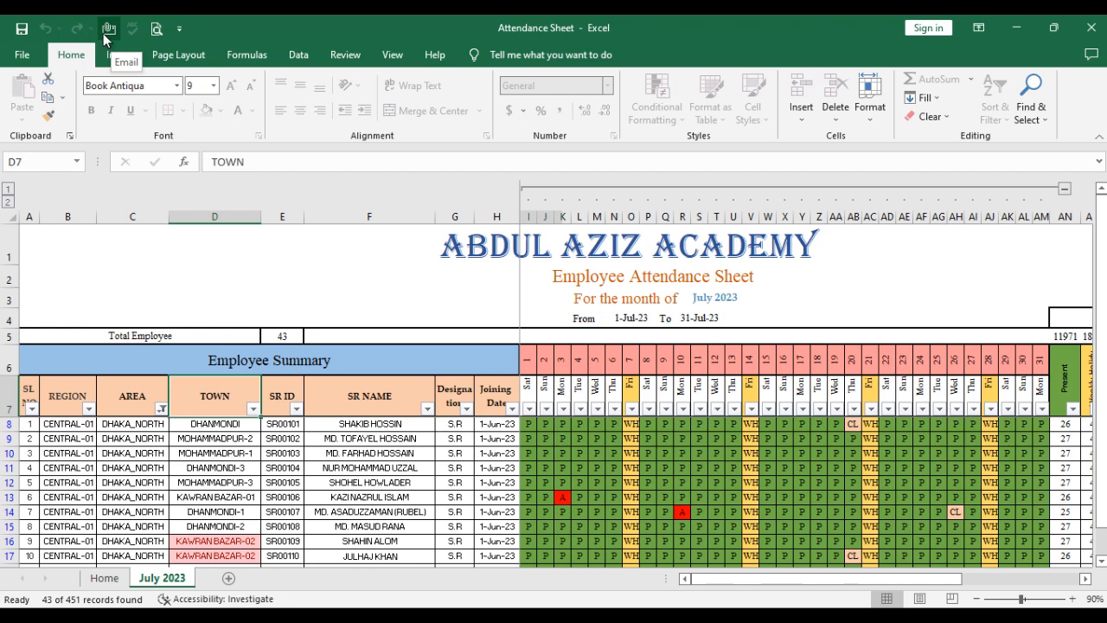
scroll(446, 396, "down", 1)
left_click(452, 395)
left_click(194, 394)
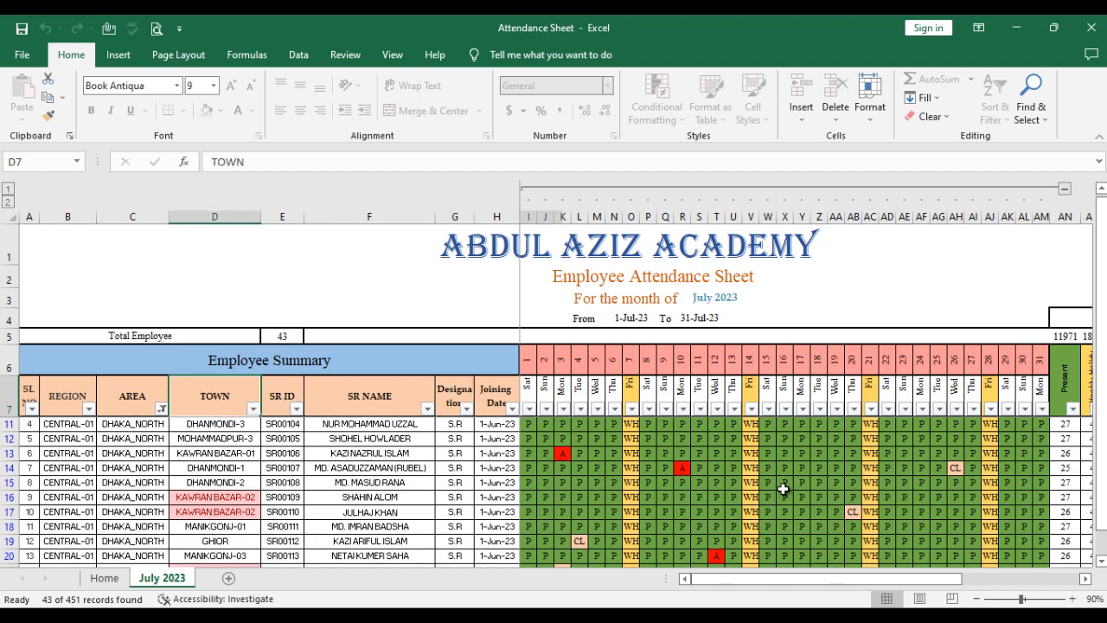
left_click_drag(1102, 447, 1102, 442)
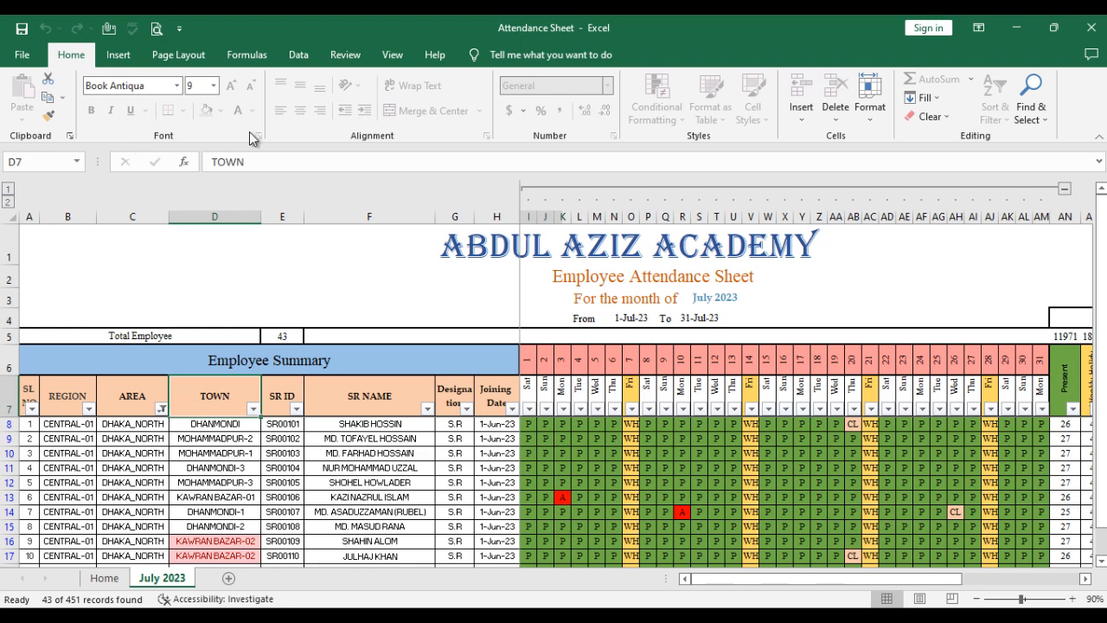
- Unprotect the July 2023 sheet by entering the sheet password
left_click(340, 55)
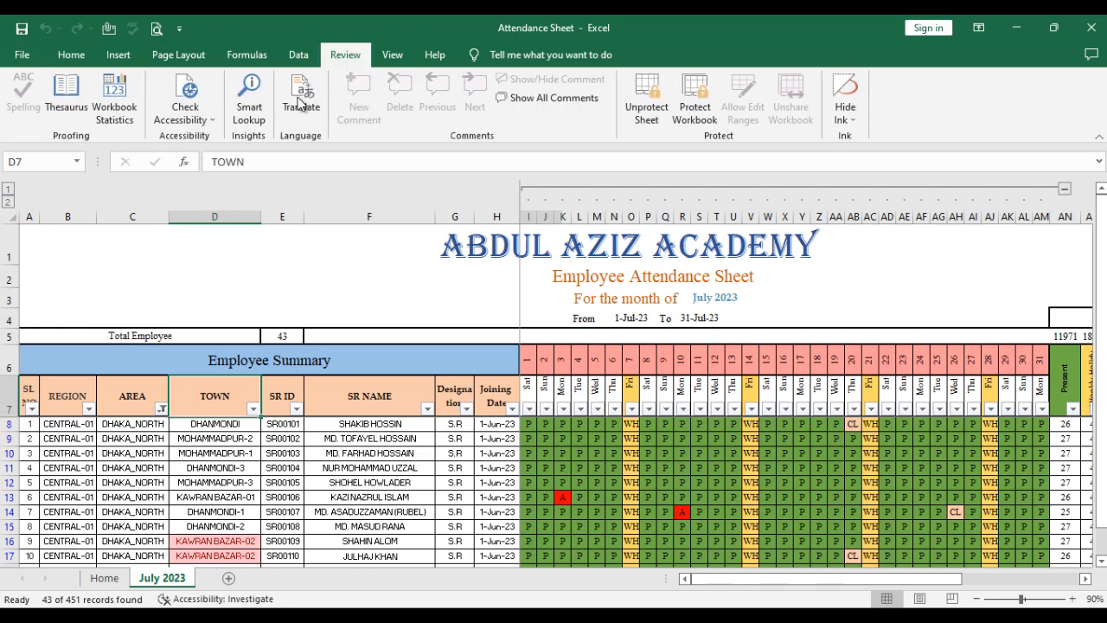
left_click(647, 102)
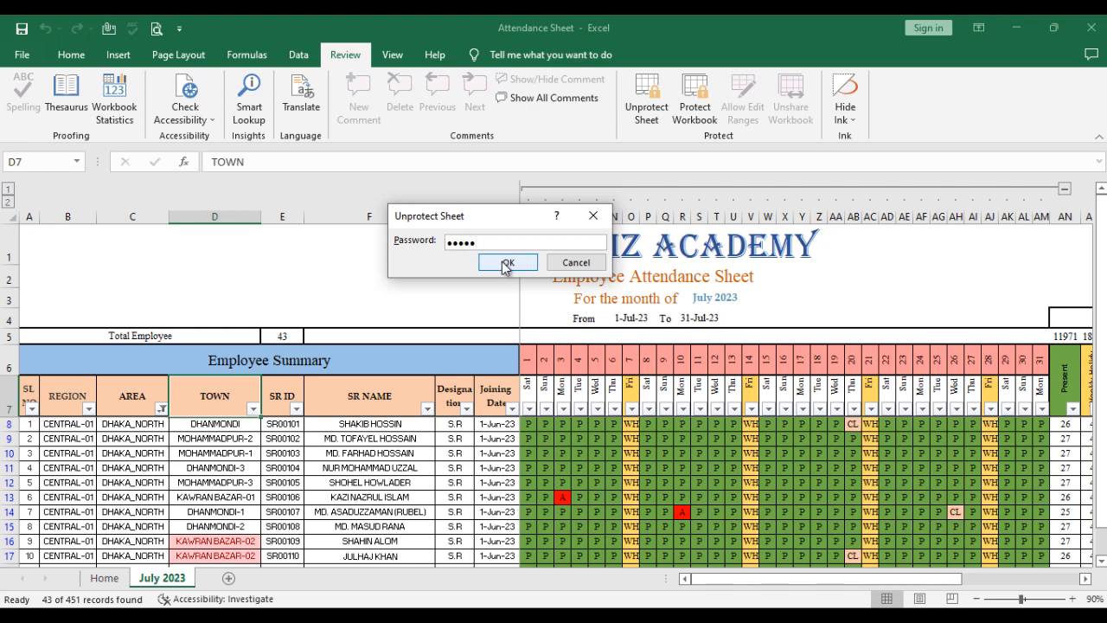
left_click(506, 263)
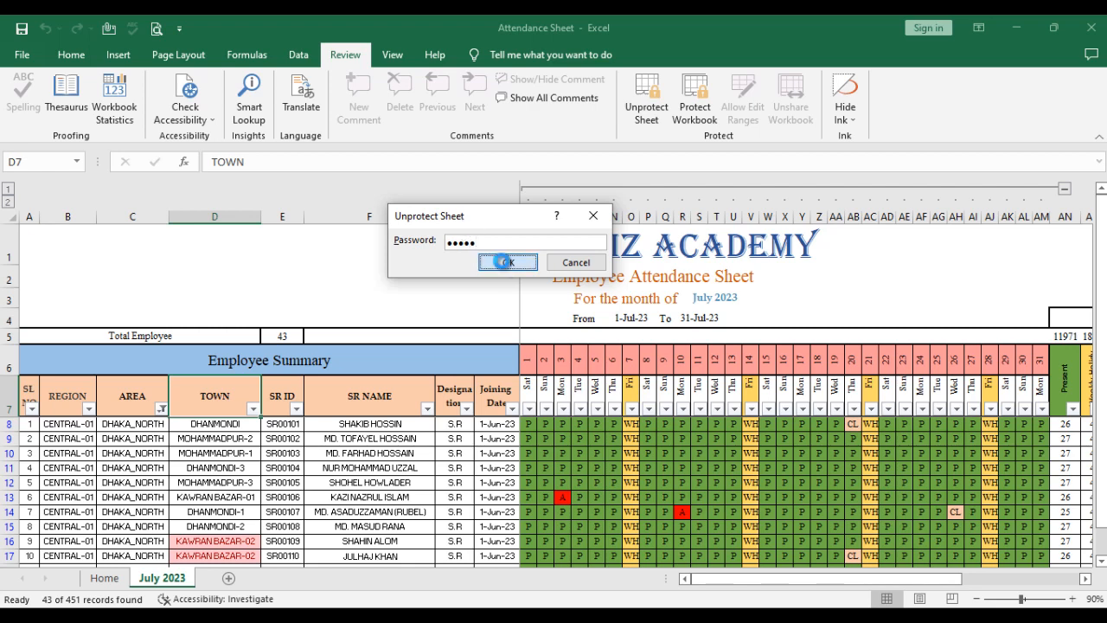
- Test editing on the unprotected sheet by entering "sqwqqw" in the SR NAME cell of row 48, and cancel the entry
left_click(352, 405)
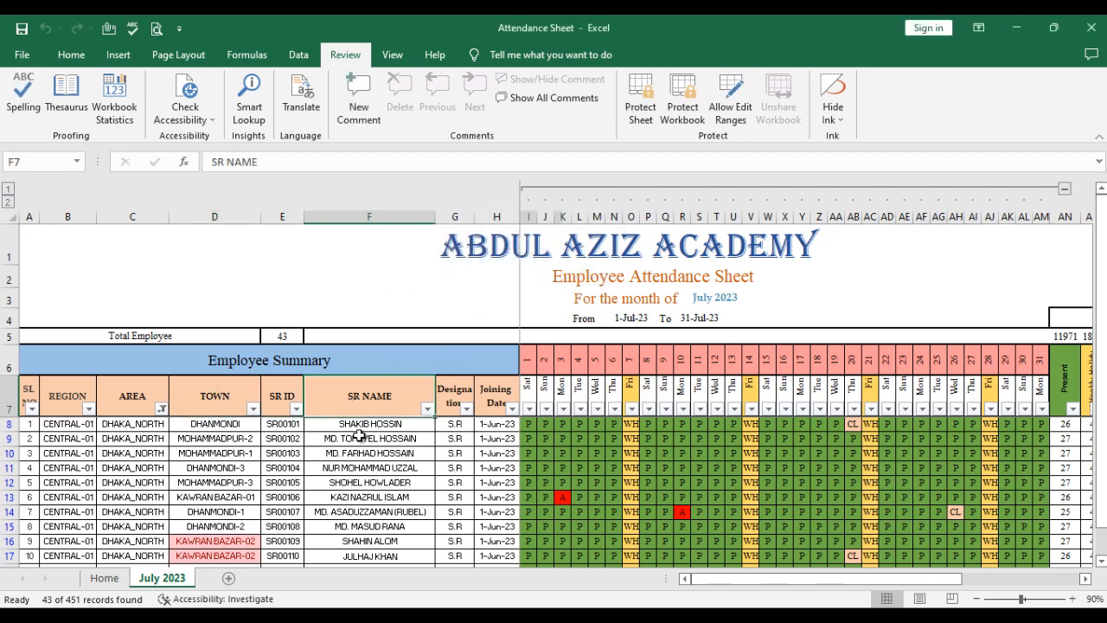
left_click(370, 439)
left_click(467, 437)
left_click(398, 442)
key("ctrl+Down")
scroll(398, 443, "down", 2)
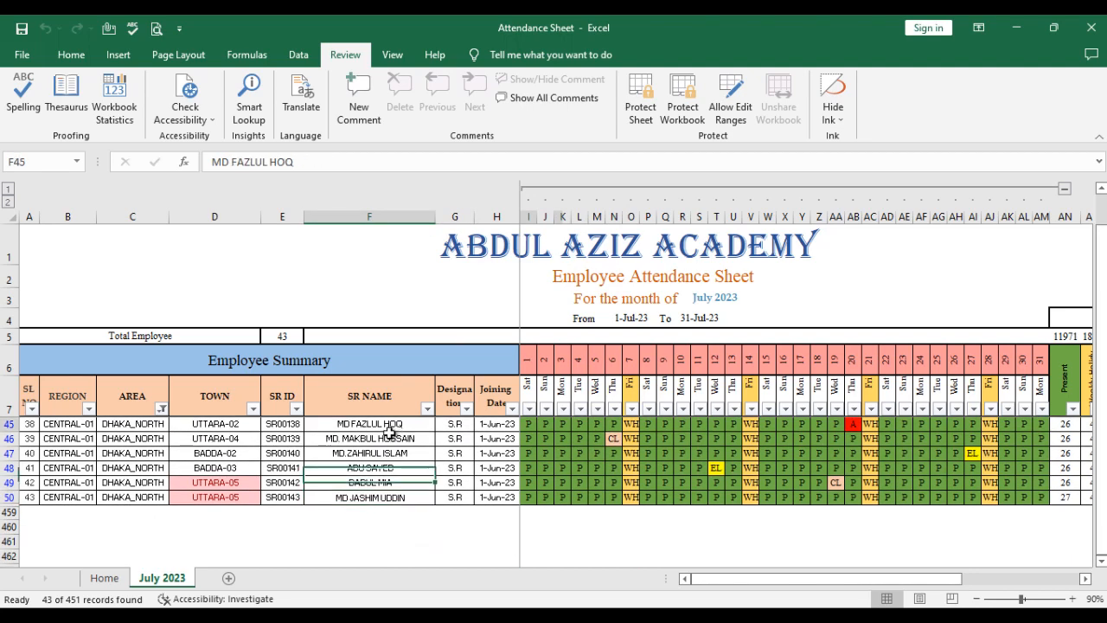
left_click(390, 425)
left_click(369, 468)
type("sqwqqw")
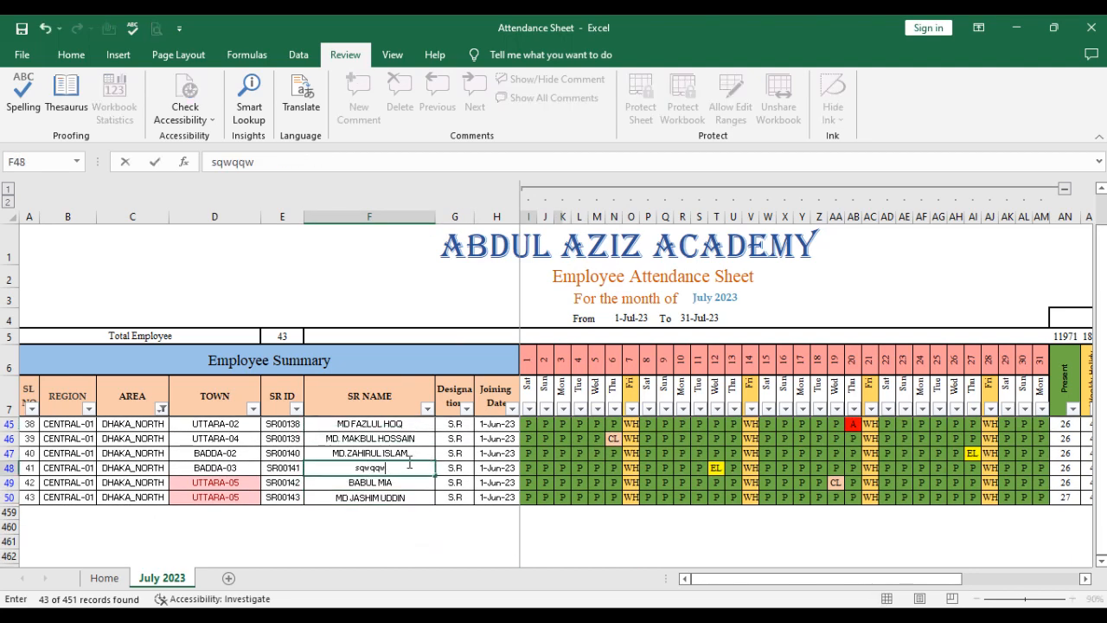
key("Escape")
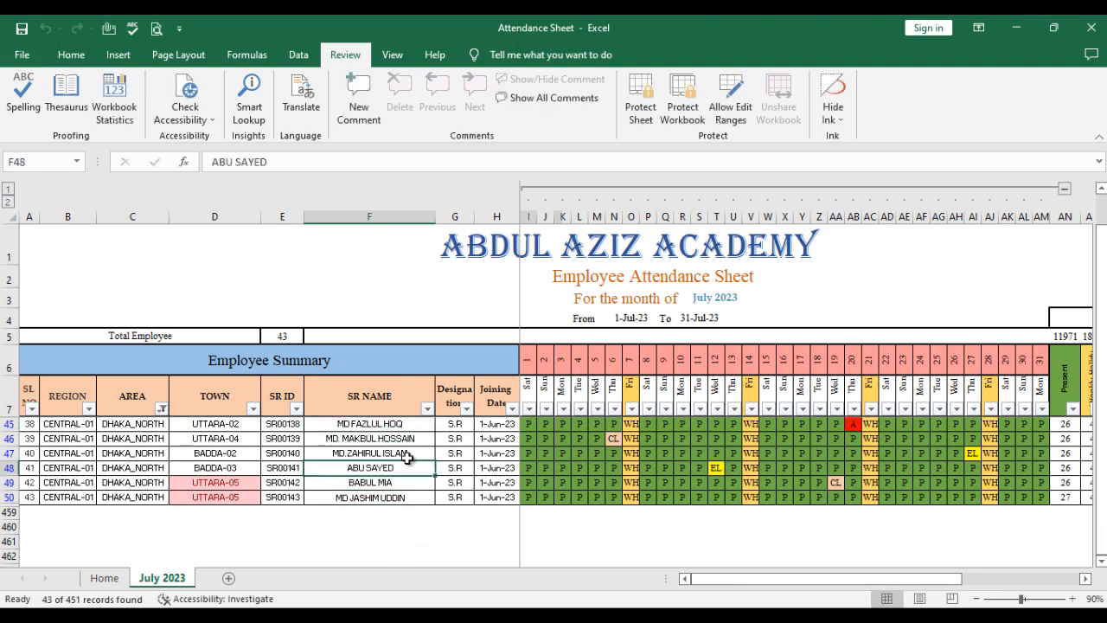
- Reset the AREA column filter to show the employees of all areas
left_click(154, 403)
left_click(161, 409)
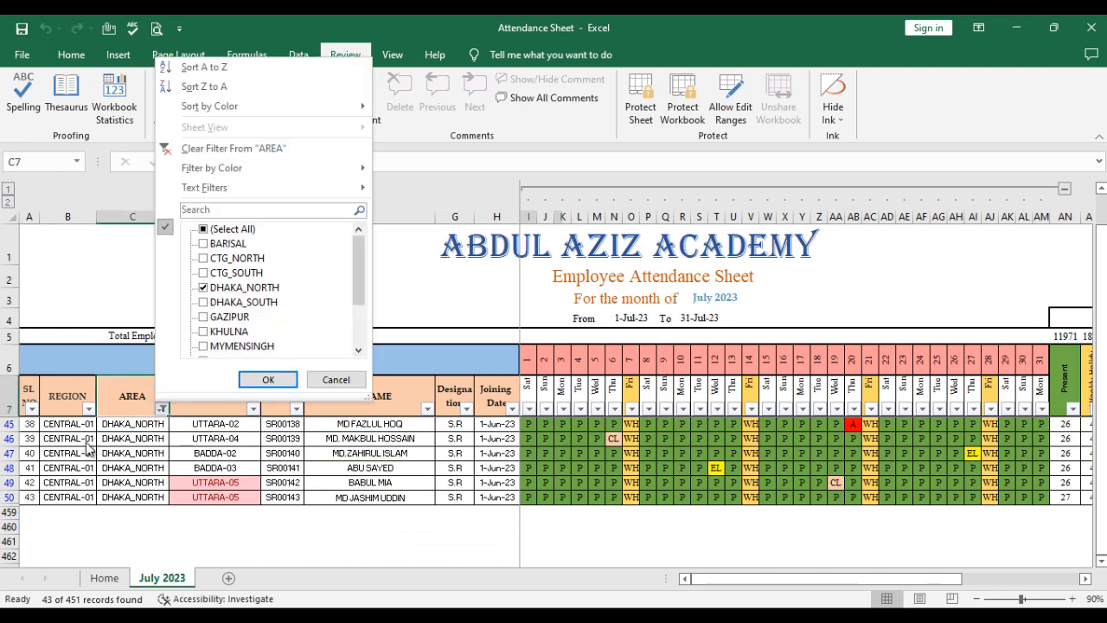
left_click(226, 228)
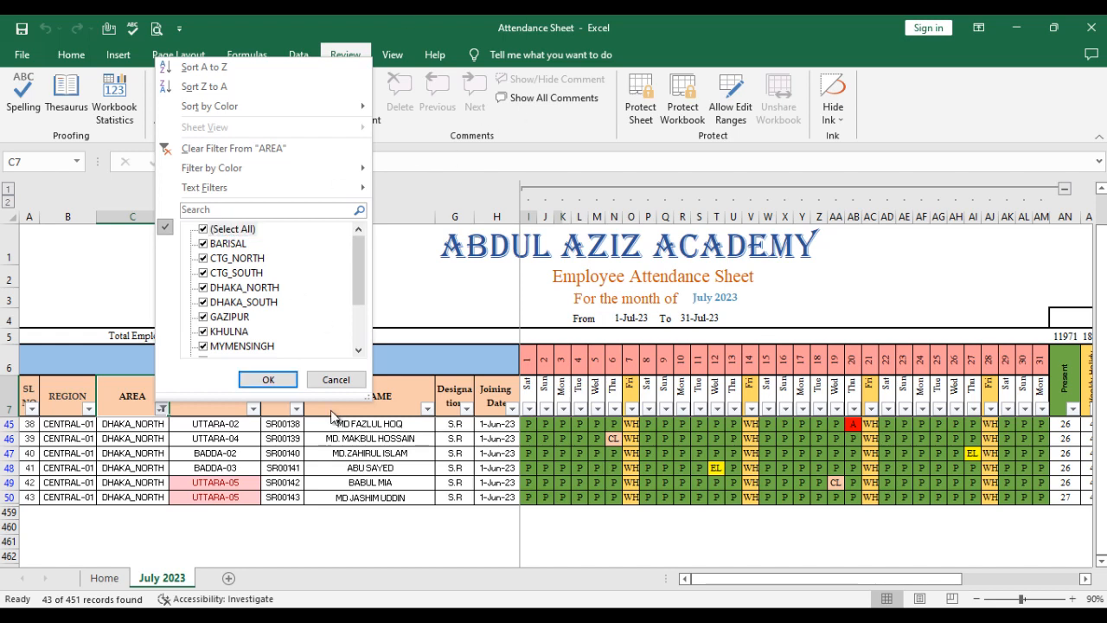
left_click(275, 384)
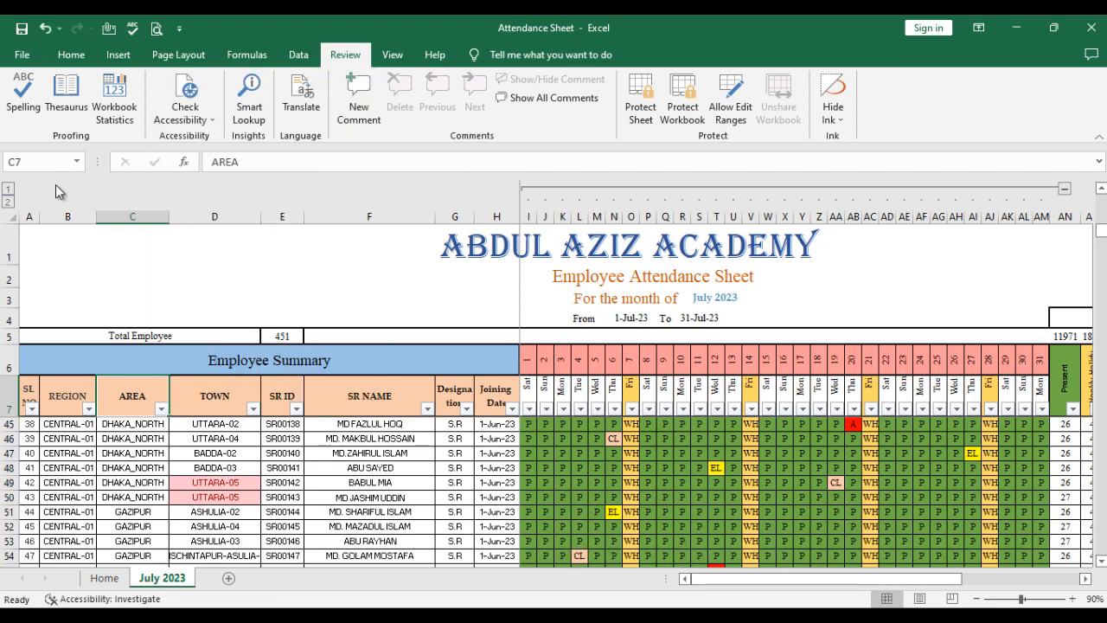
- Examine the sheet's header area, including the Total Employee formula in E5 and the month title formula in S3
left_click(71, 54)
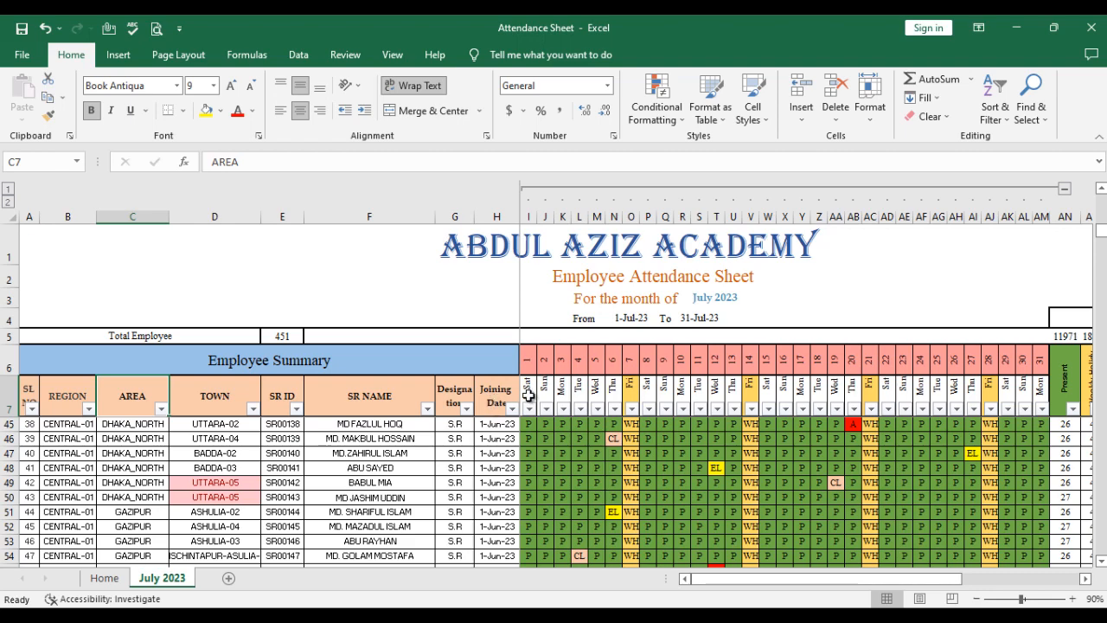
scroll(537, 410, "up", 1)
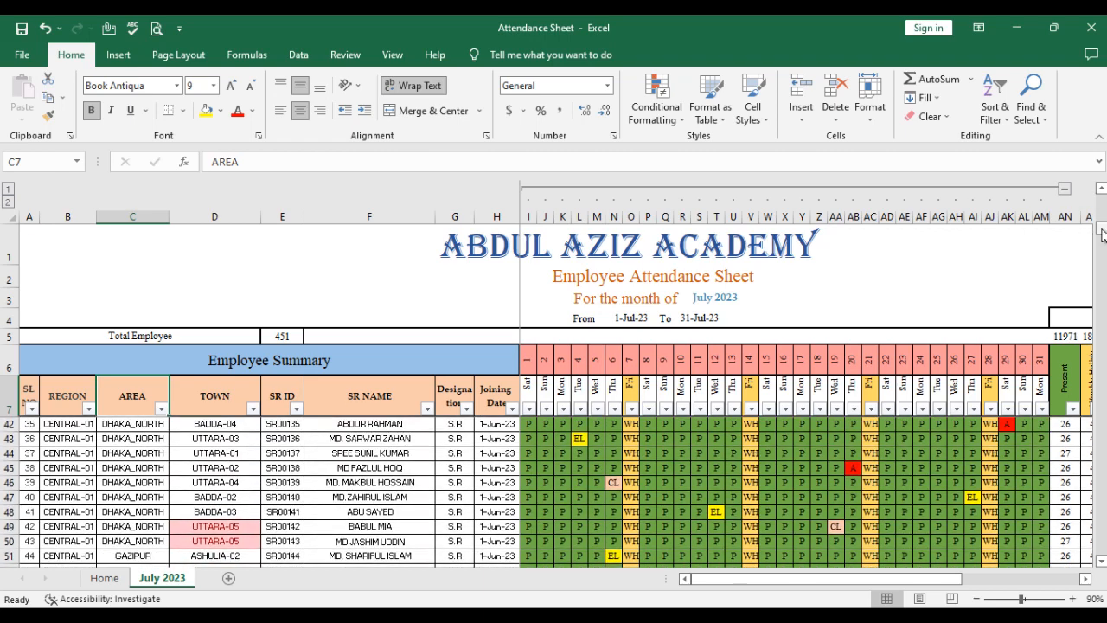
left_click_drag(1103, 233, 1103, 202)
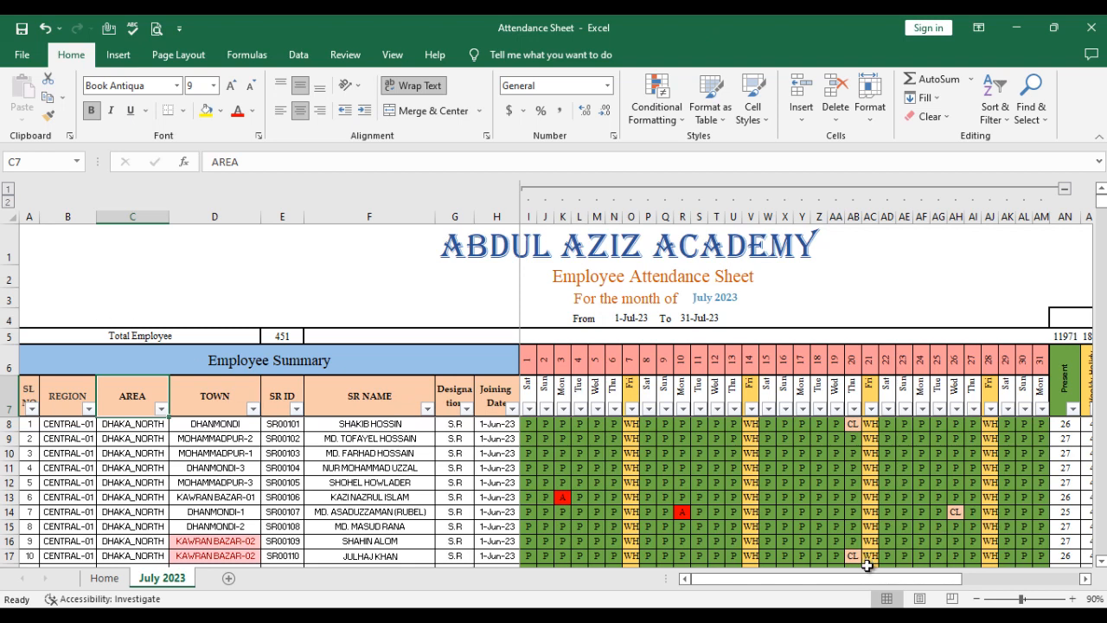
left_click_drag(721, 582, 720, 581)
left_click(262, 335)
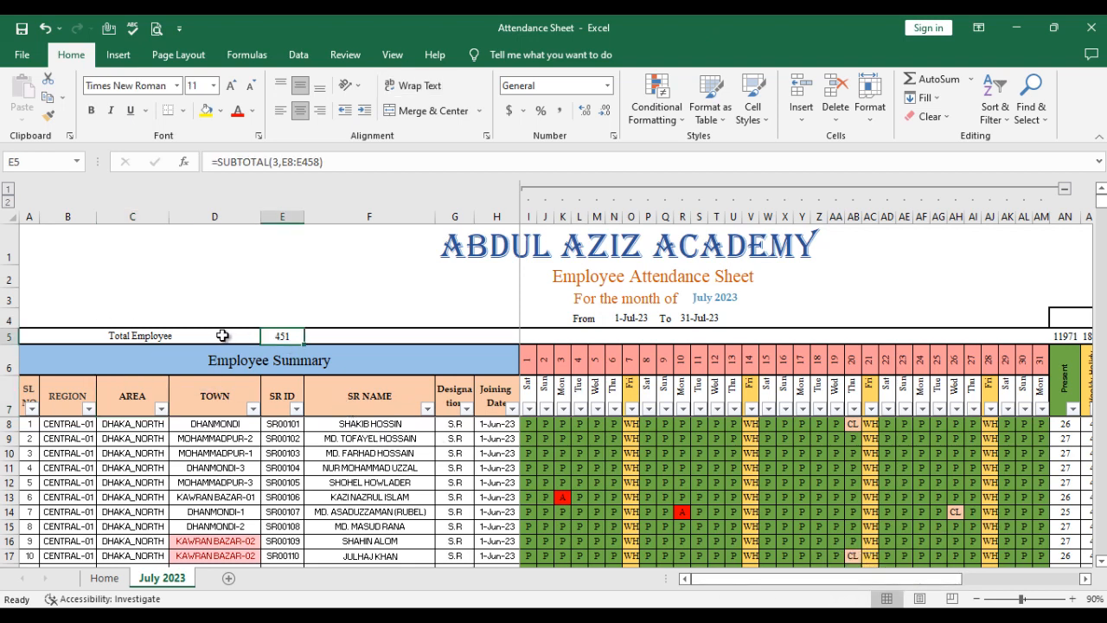
left_click(225, 335)
left_click(285, 338)
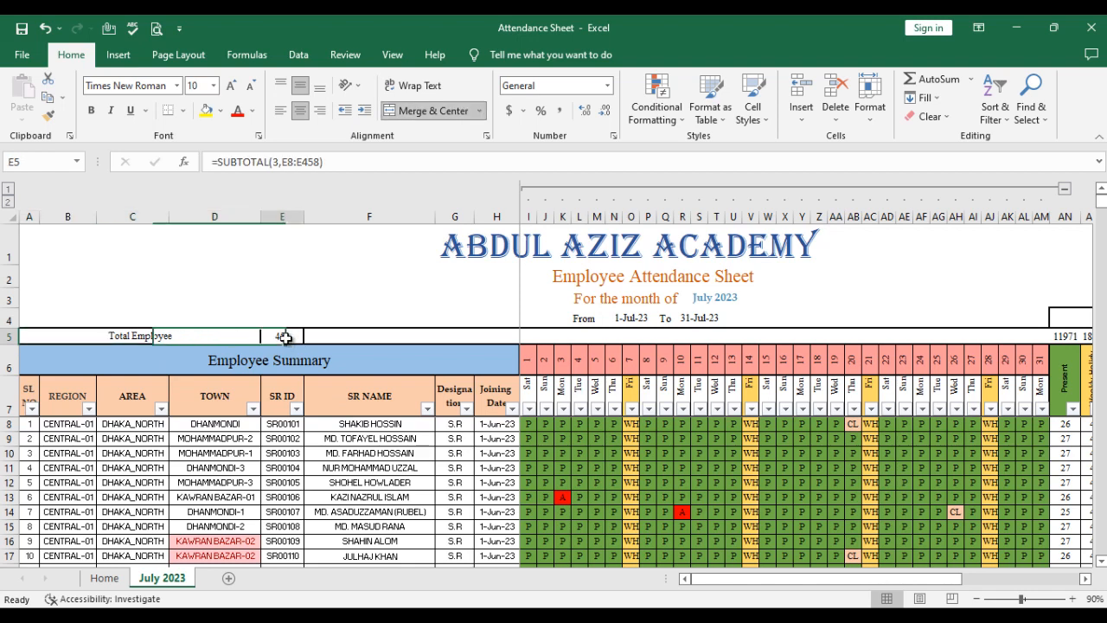
left_click(569, 332)
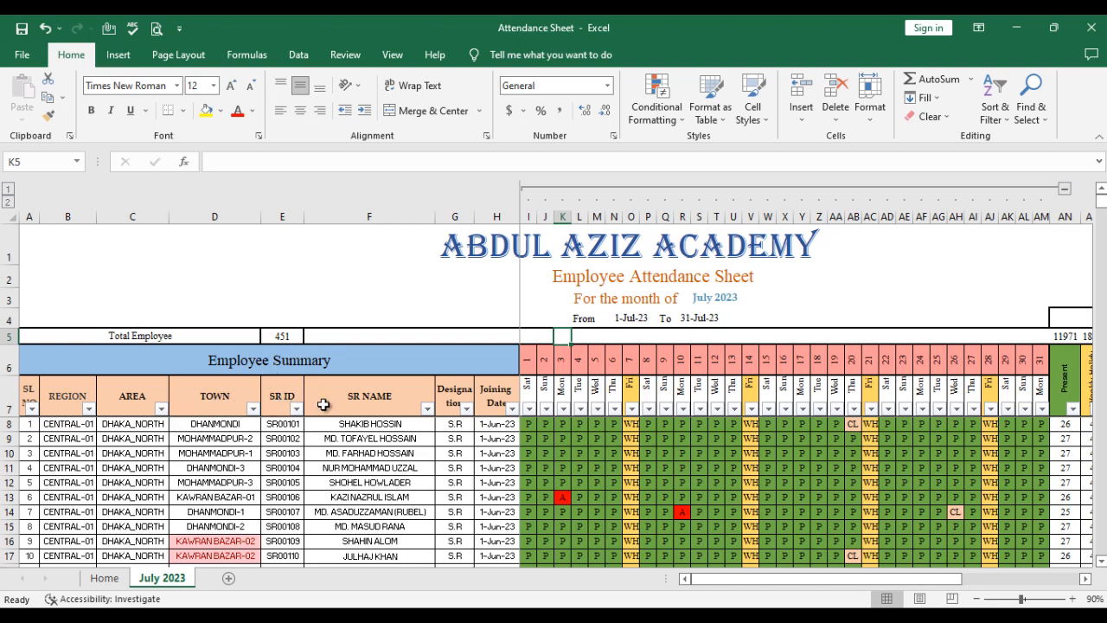
left_click(406, 404)
left_click(451, 396)
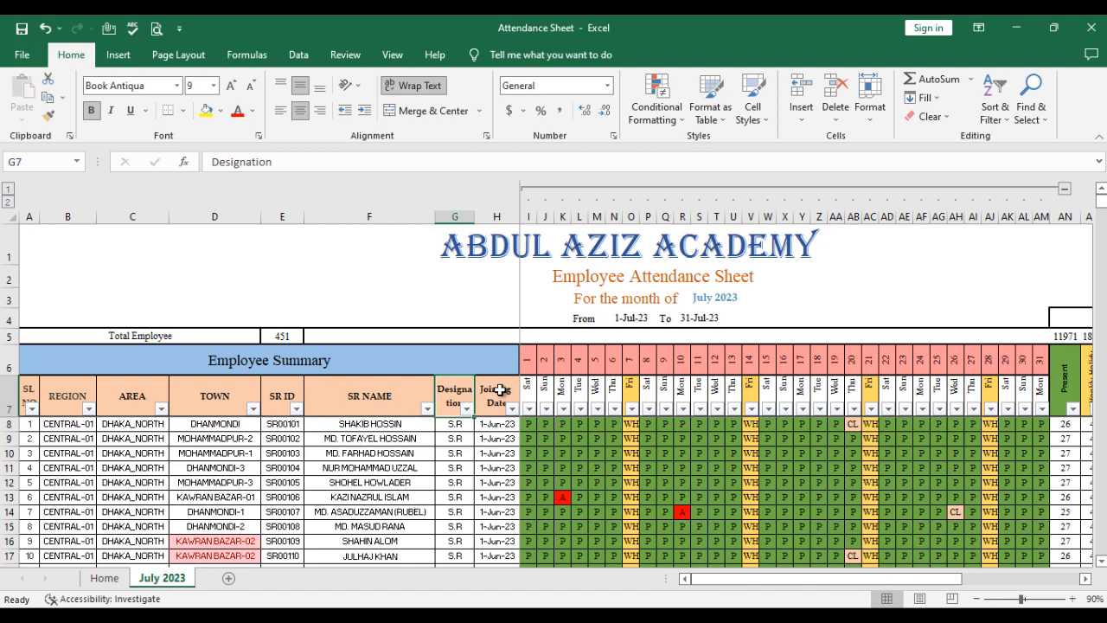
left_click(699, 299)
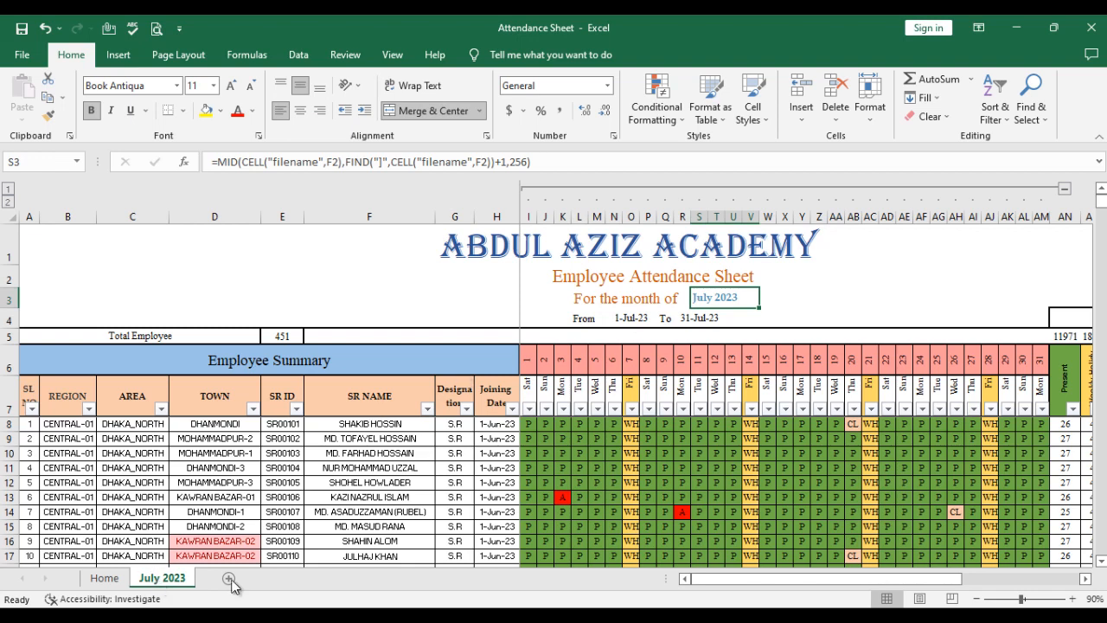
- Rename the July 2023 sheet as "August 2023" to test the month title, dates and weekdays linked to the sheet name
double_click(156, 584)
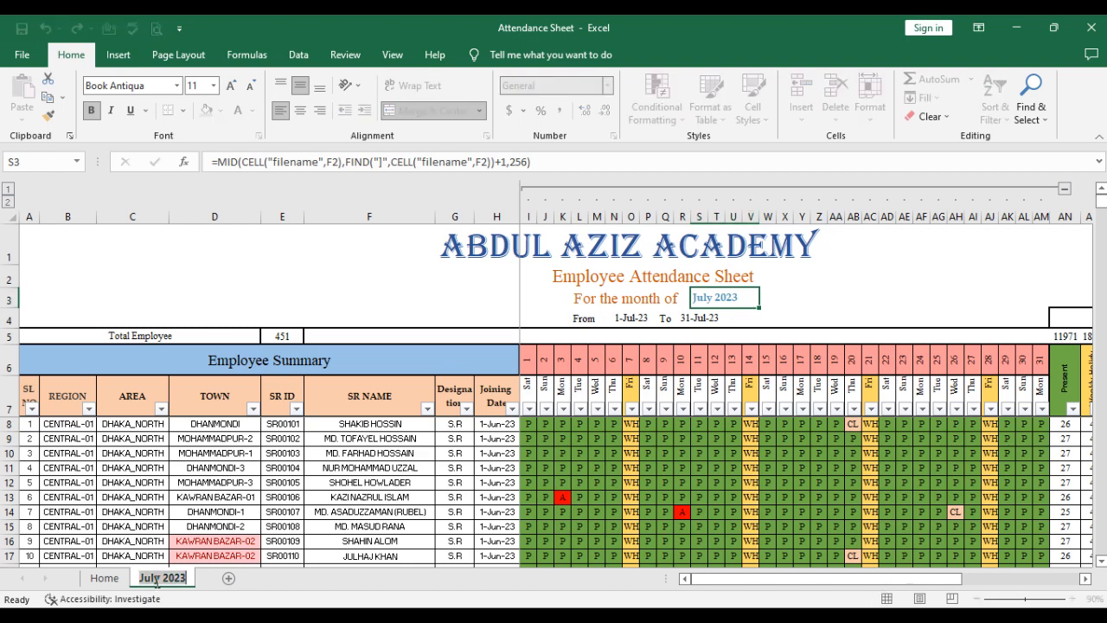
type("3")
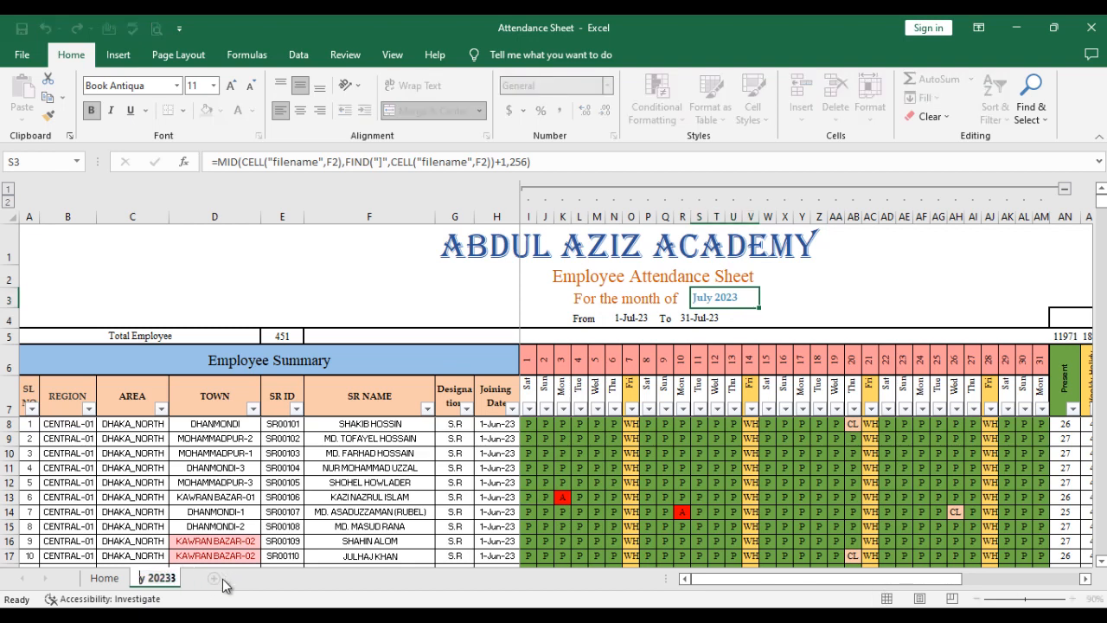
key("Delete")
type("Augus")
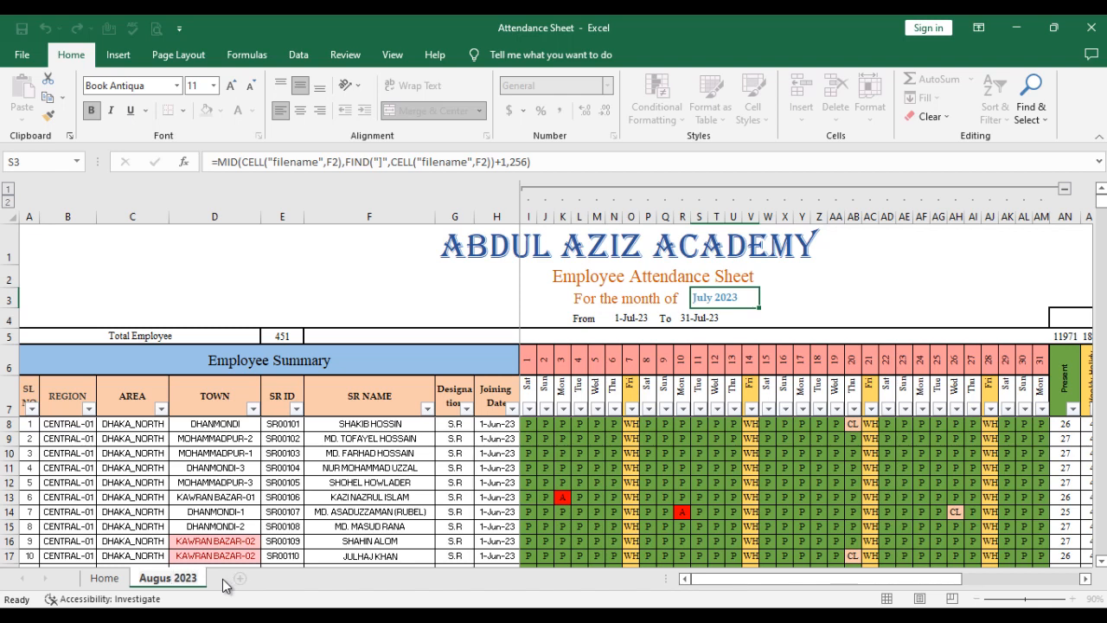
type("t")
key("Return")
left_click(246, 455)
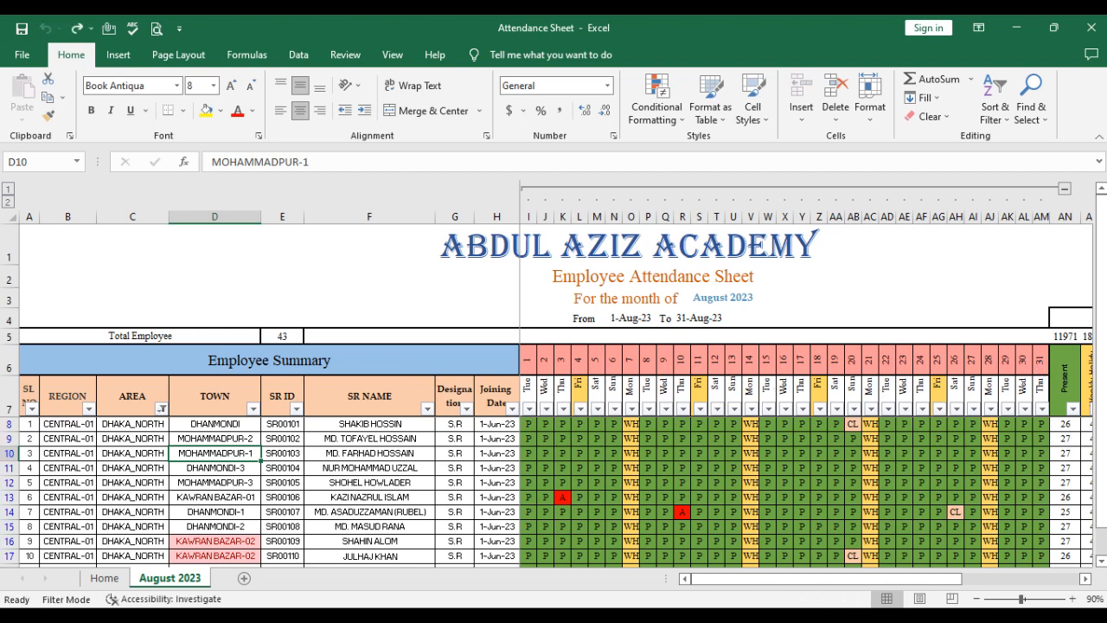
- Rename the August 2023 sheet back to "July 2023"
right_click(167, 584)
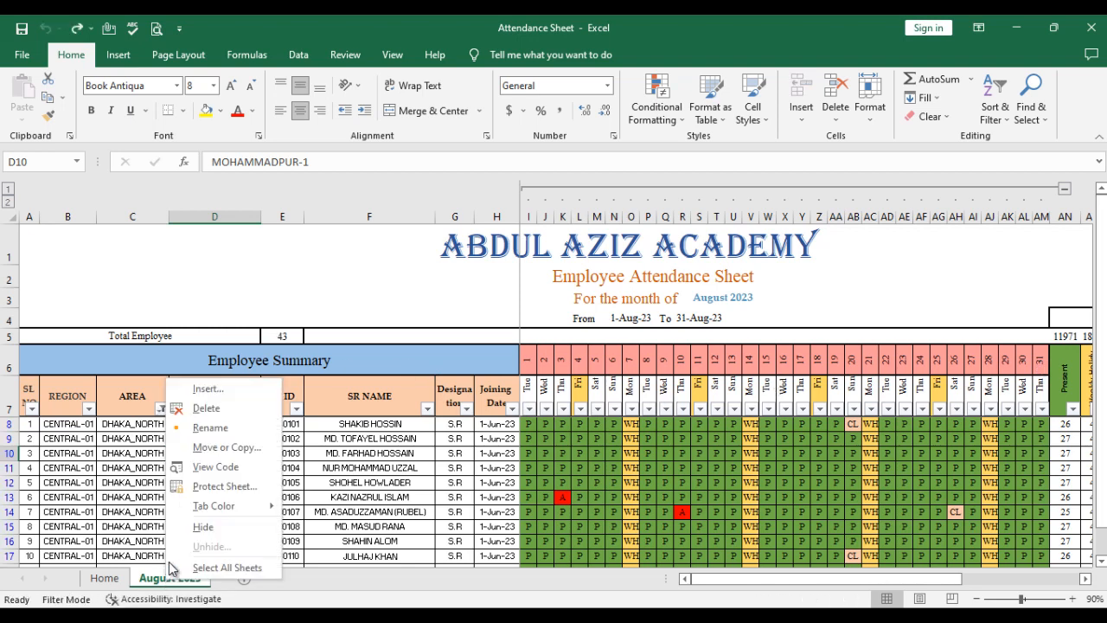
left_click(201, 426)
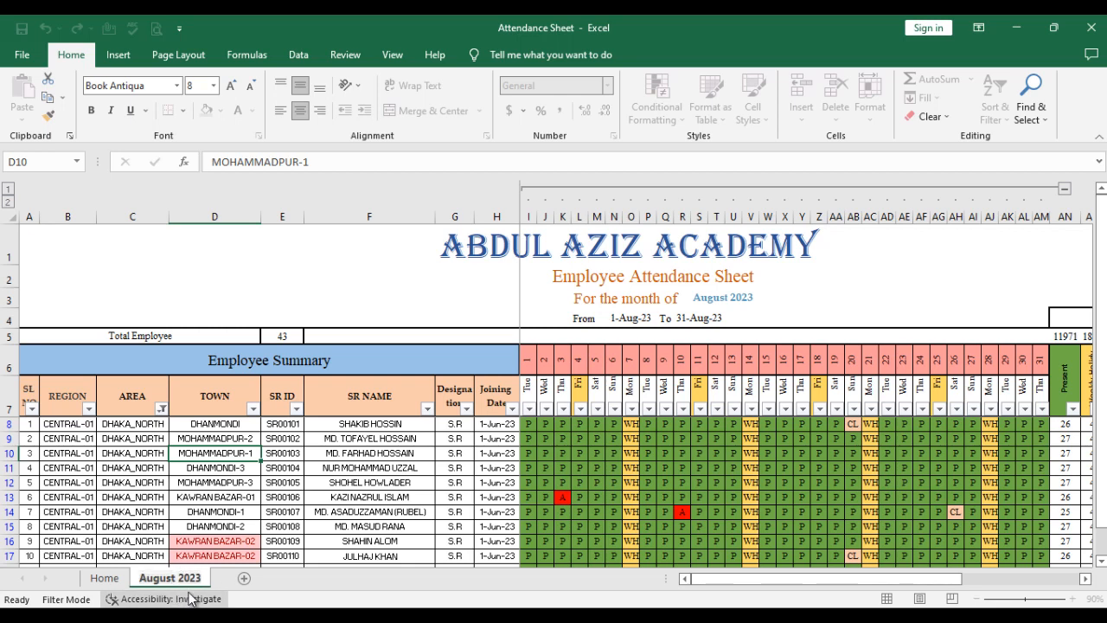
key("Return")
key("BackSpace")
key("BackSpace")
key("BackSpace")
key("BackSpace")
key("BackSpace")
key("BackSpace")
key("BackSpace")
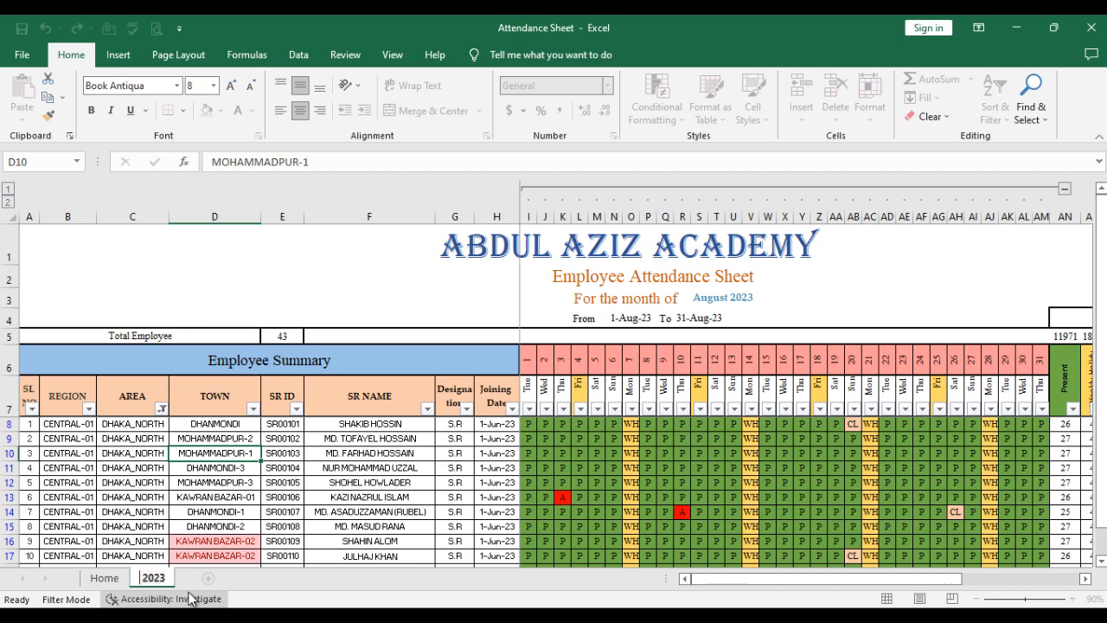
type("Ju")
type("ly")
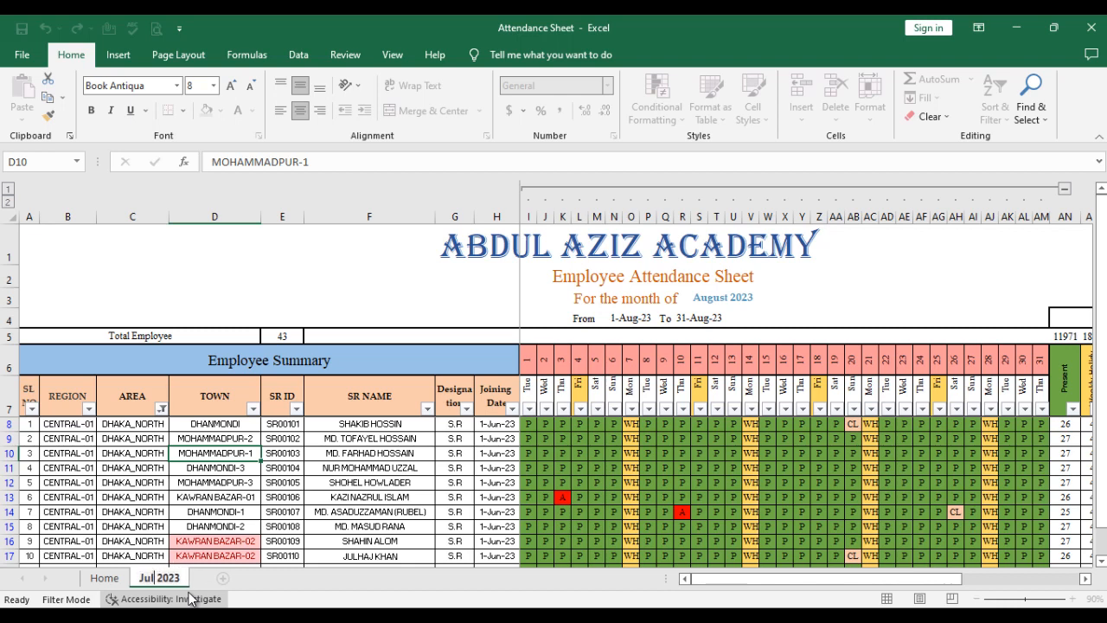
left_click(207, 425)
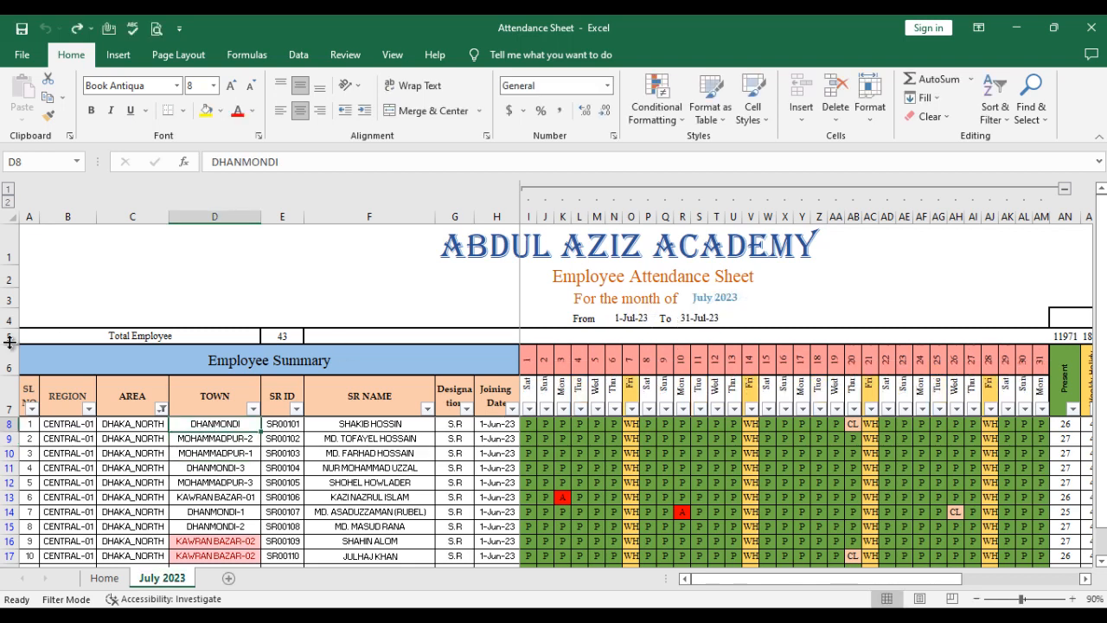
- Delete row 9, the employee record with SR ID SR00102, from the filtered attendance list
left_click(156, 394)
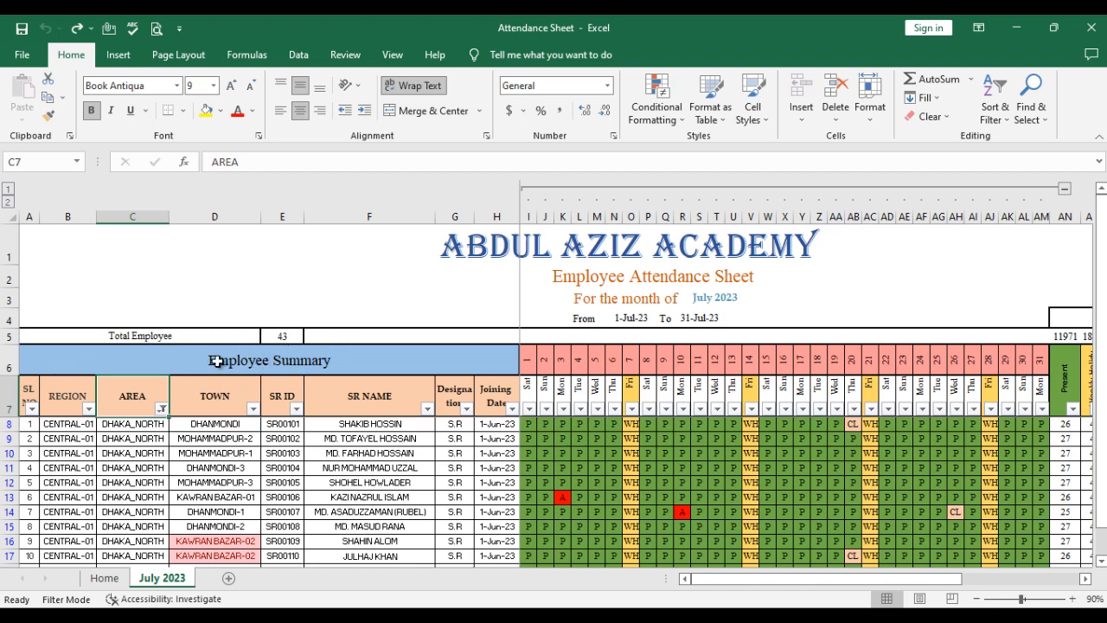
left_click(272, 335)
left_click(204, 439)
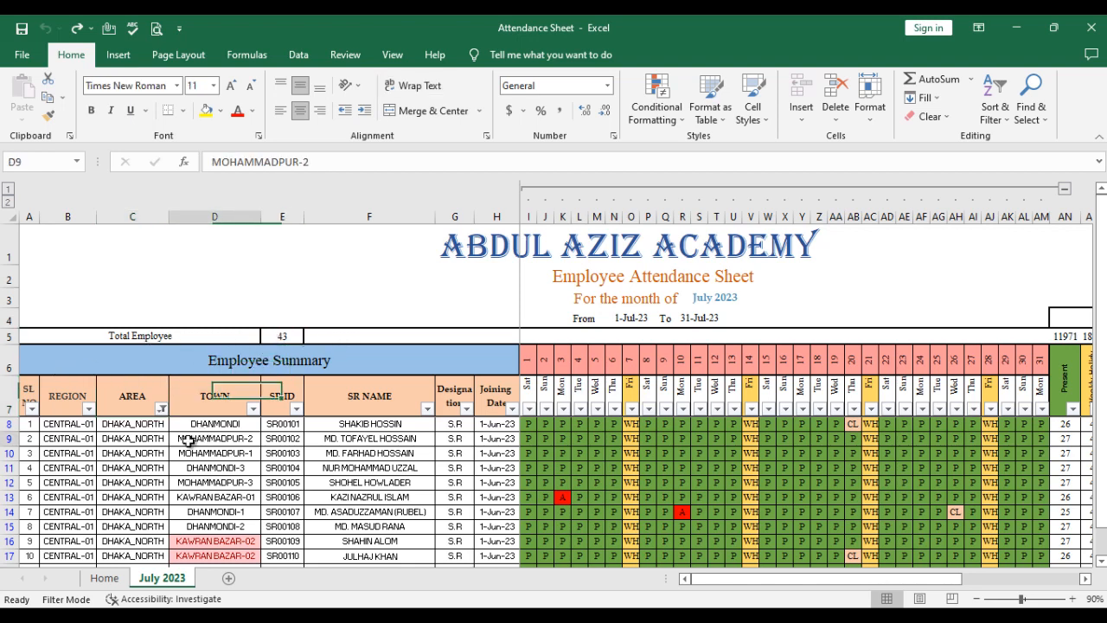
left_click(4, 439)
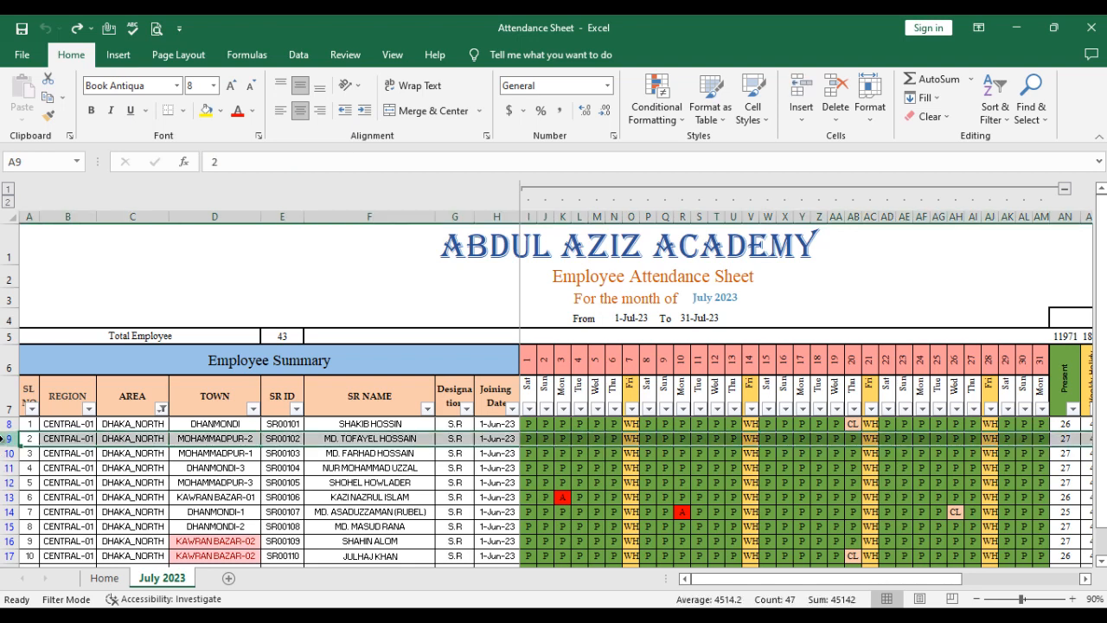
key("ctrl+minus")
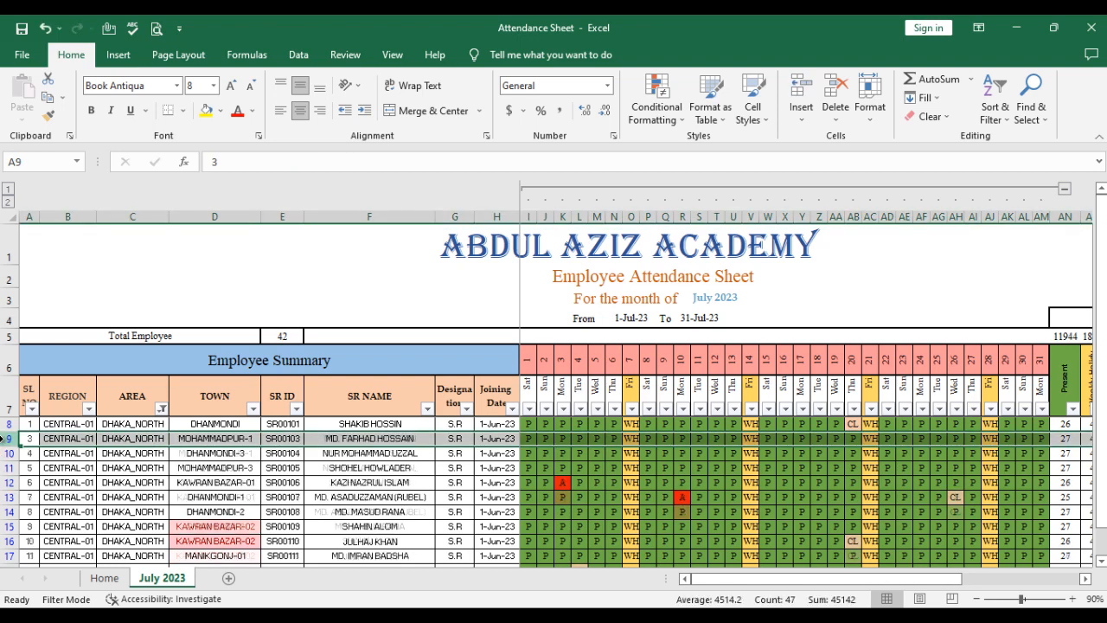
- Check the Total Employee formula in E5, and undo the deletion of the employee row
left_click(267, 500)
left_click(283, 336)
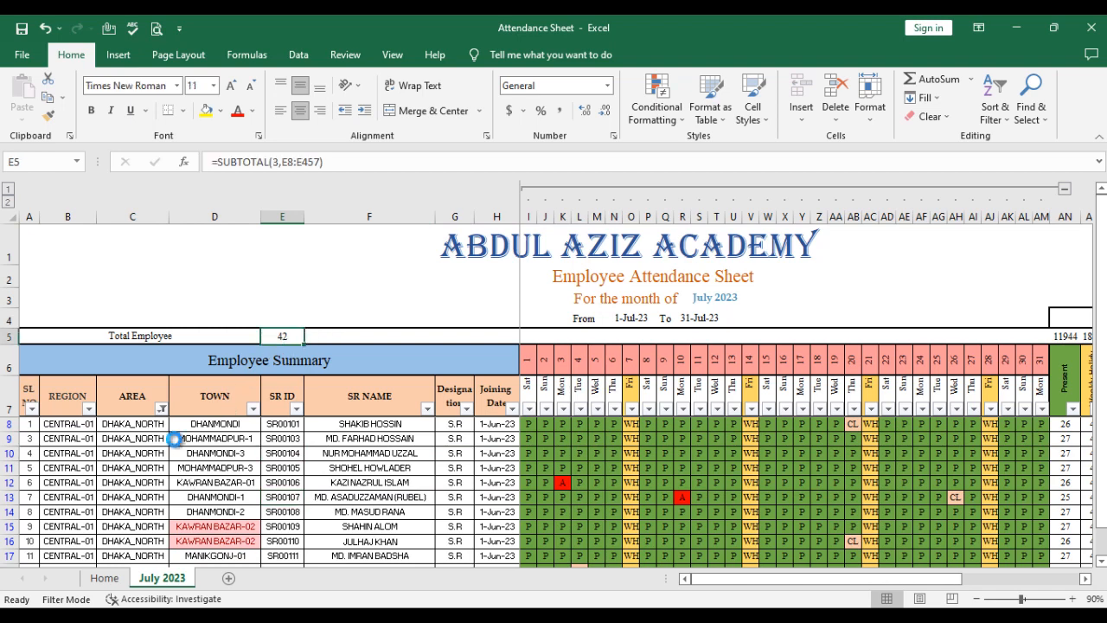
key("ctrl+z")
key("ctrl+z")
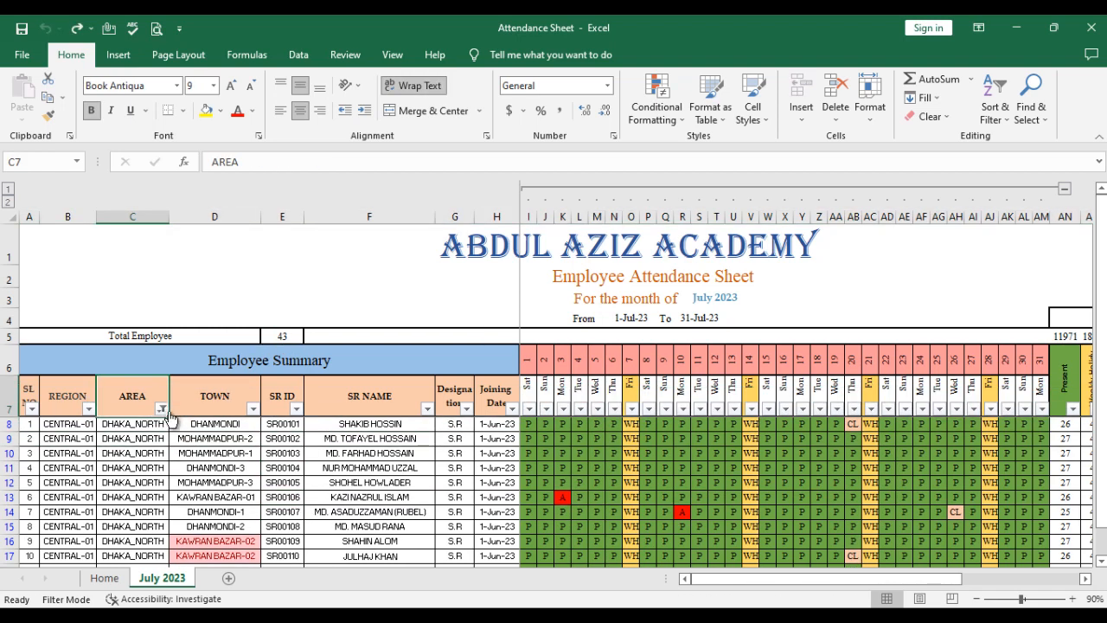
- Reset the AREA column filter to select all areas
left_click(162, 409)
left_click(222, 230)
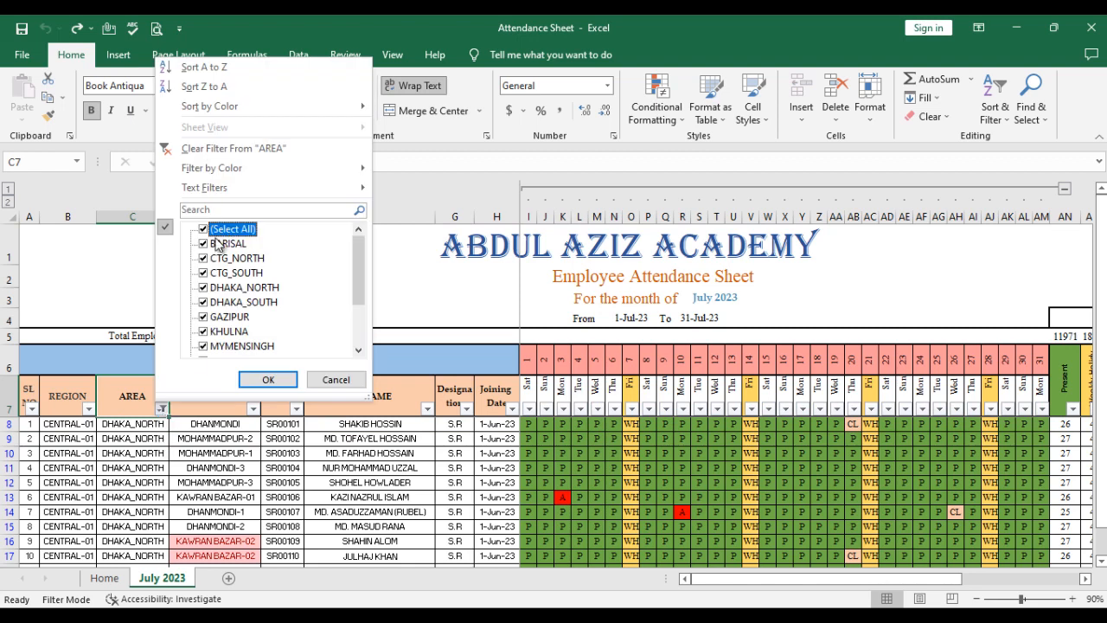
left_click(268, 380)
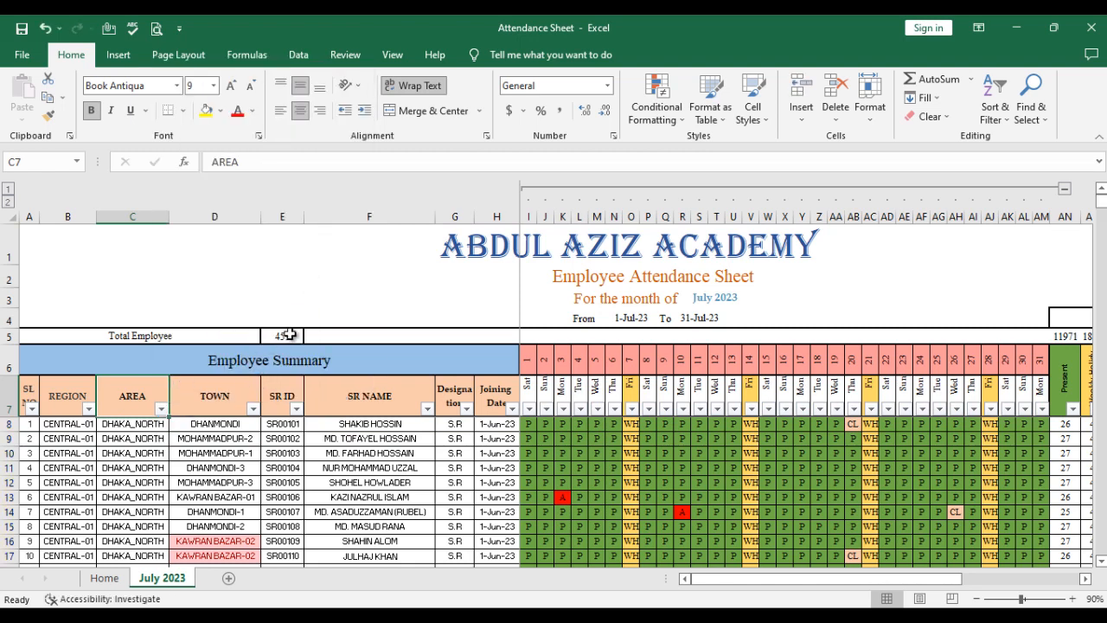
- Examine the Total Employee formula in E5 alongside the SR ID entries and the SR NAME column header
left_click(284, 337)
left_click(280, 393)
left_click(283, 440)
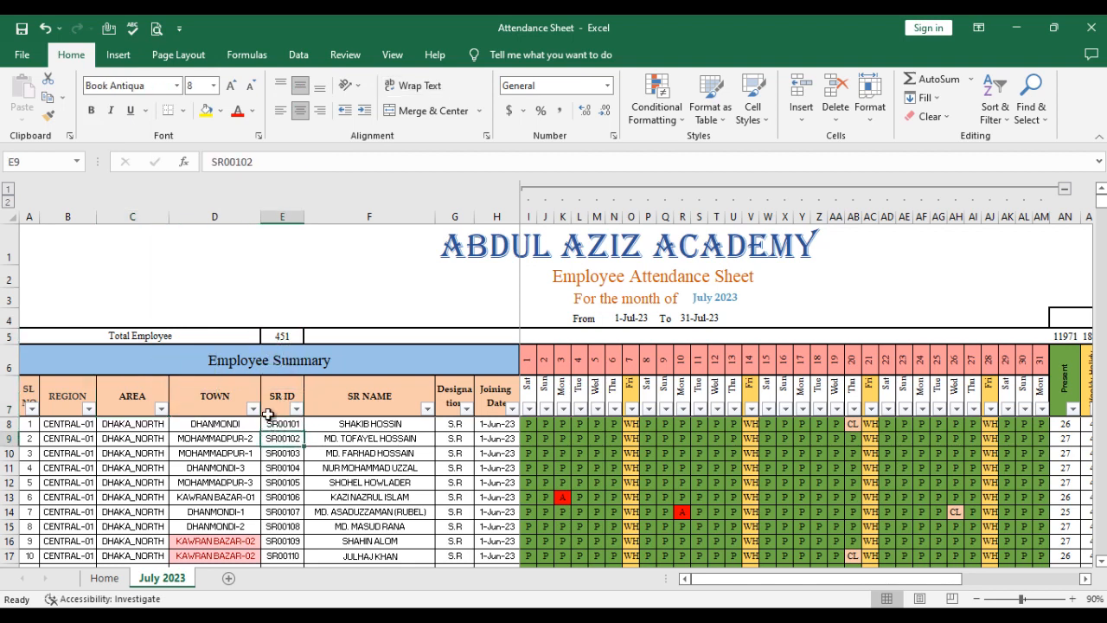
left_click(278, 337)
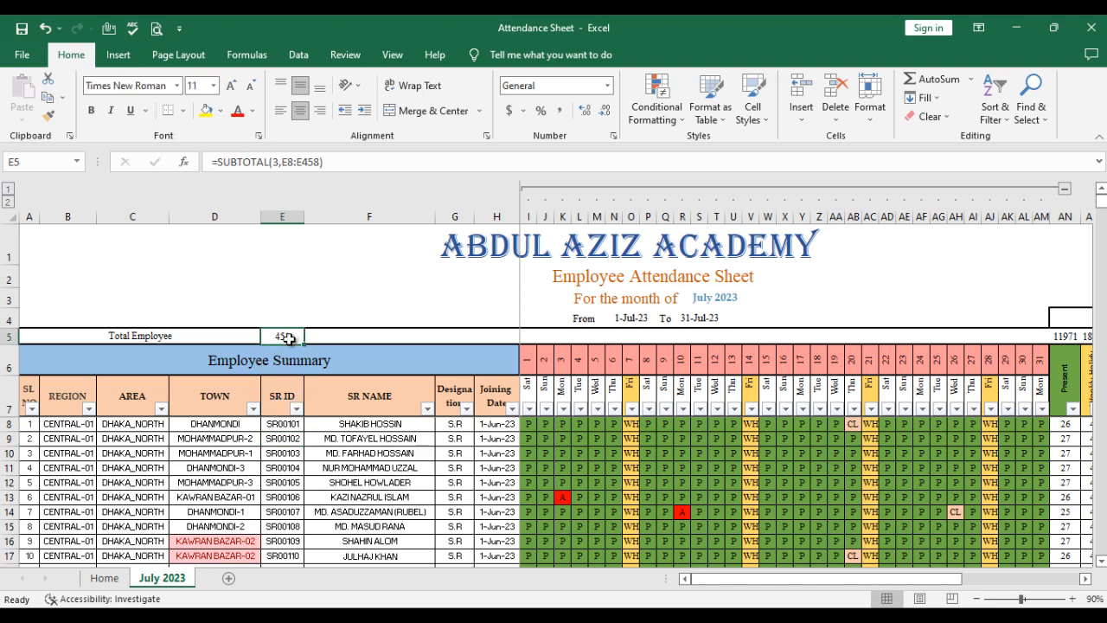
left_click(293, 420)
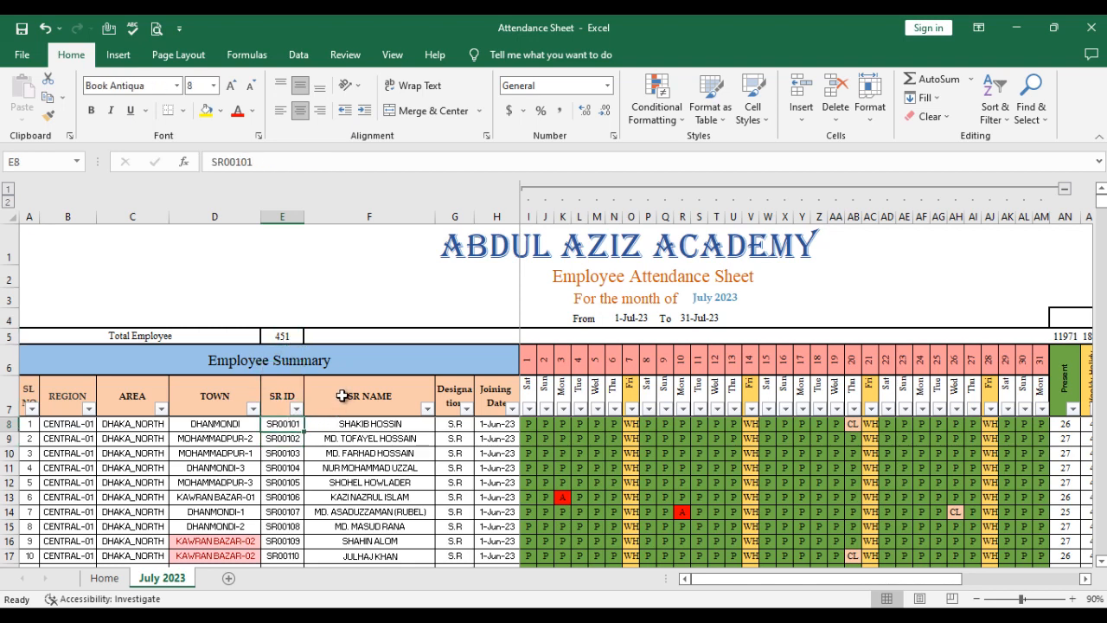
left_click(339, 400)
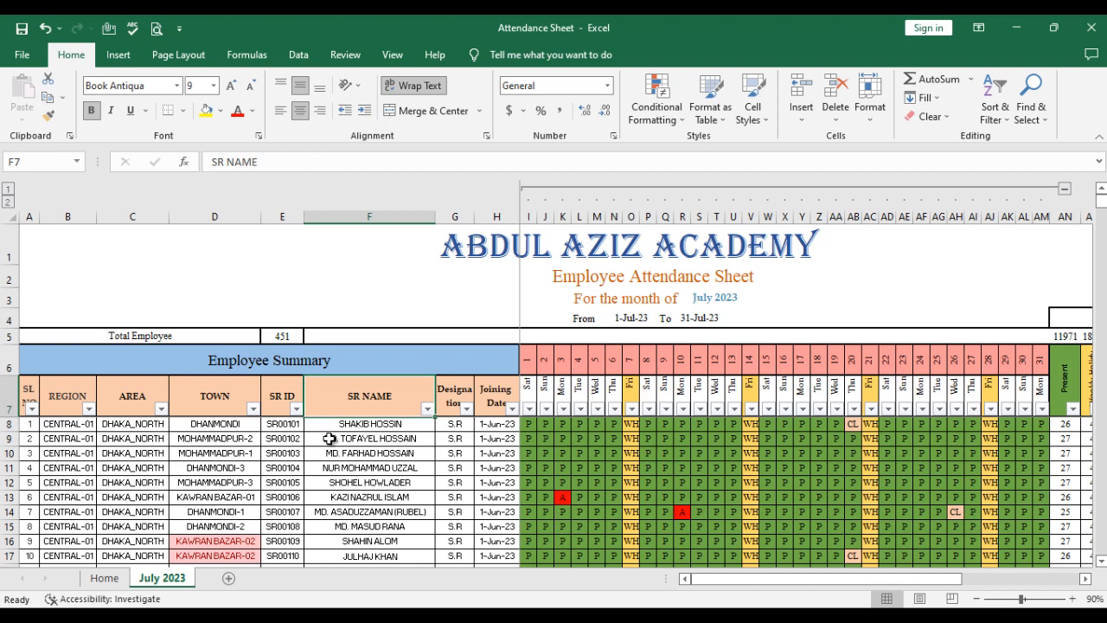